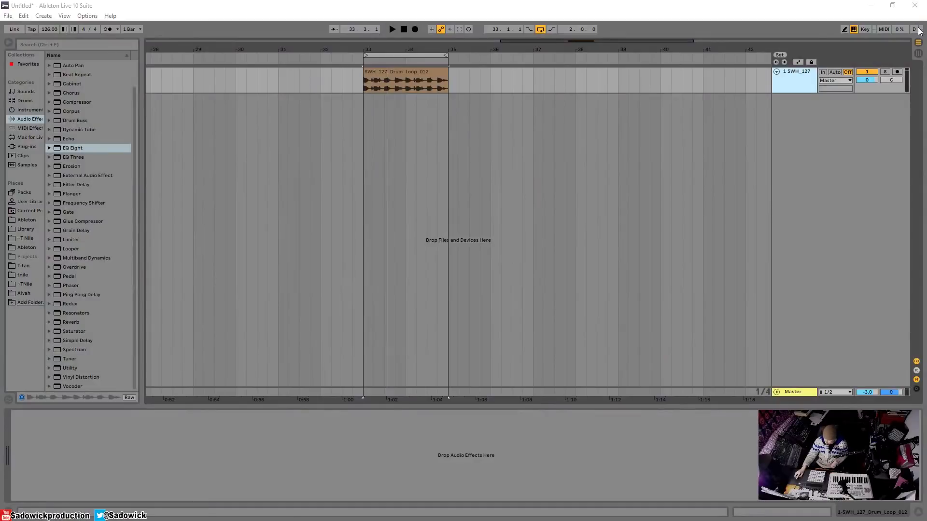
- Select and briefly play the SWH_127_Drum_Loop_012 clip, then switch to Session View
left_click(427, 86)
left_click(427, 86)
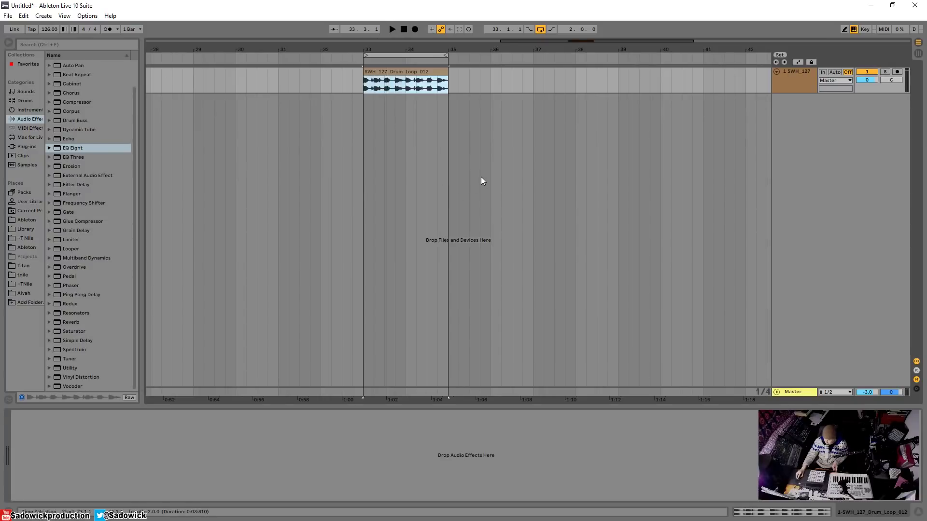
key("space")
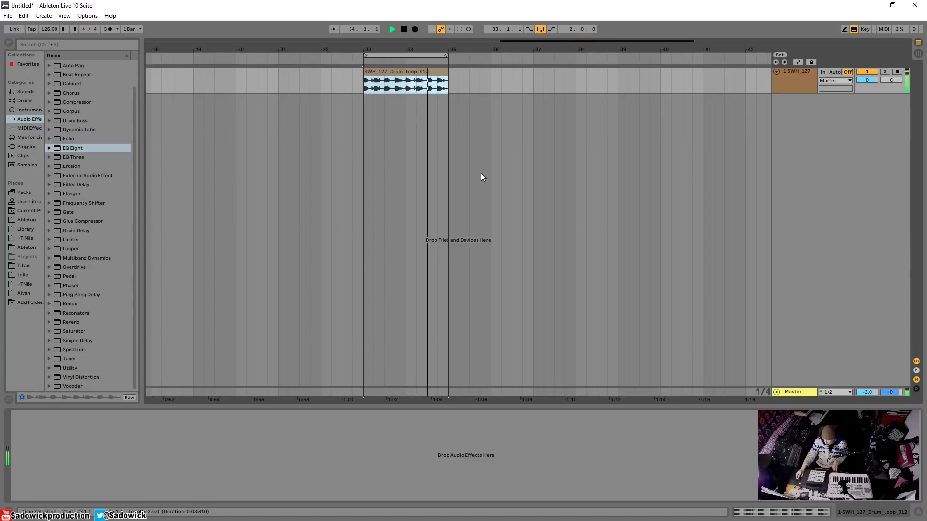
key("space")
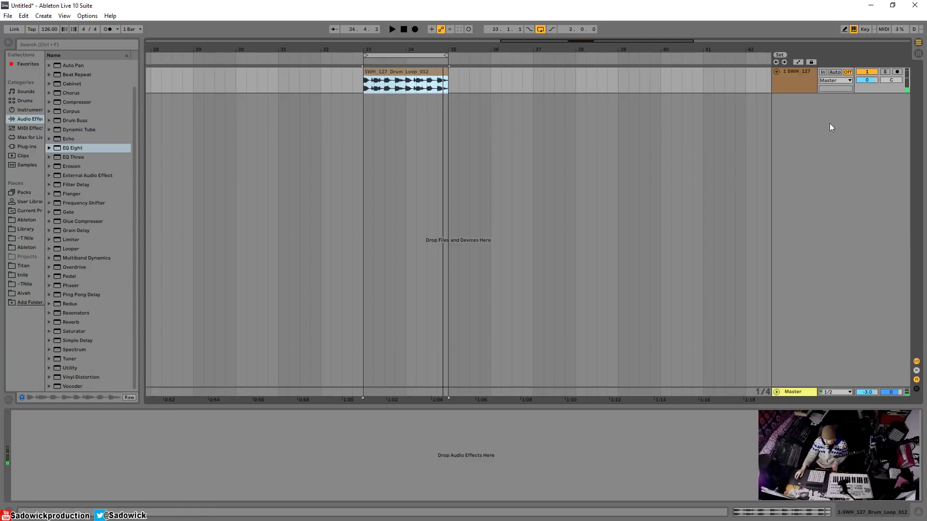
left_click(918, 54)
- Insert a new audio track, 2 Audio, next to the drum loop track
key("space")
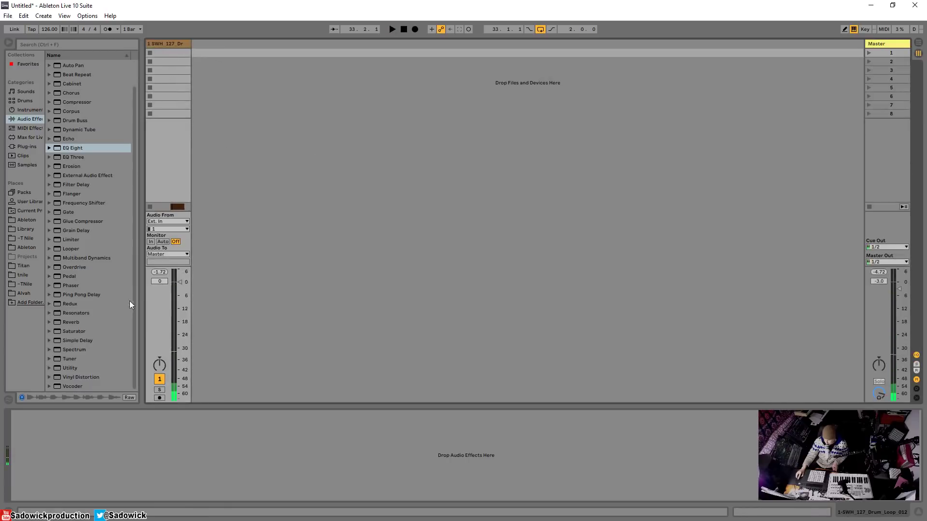
right_click(211, 82)
left_click(228, 86)
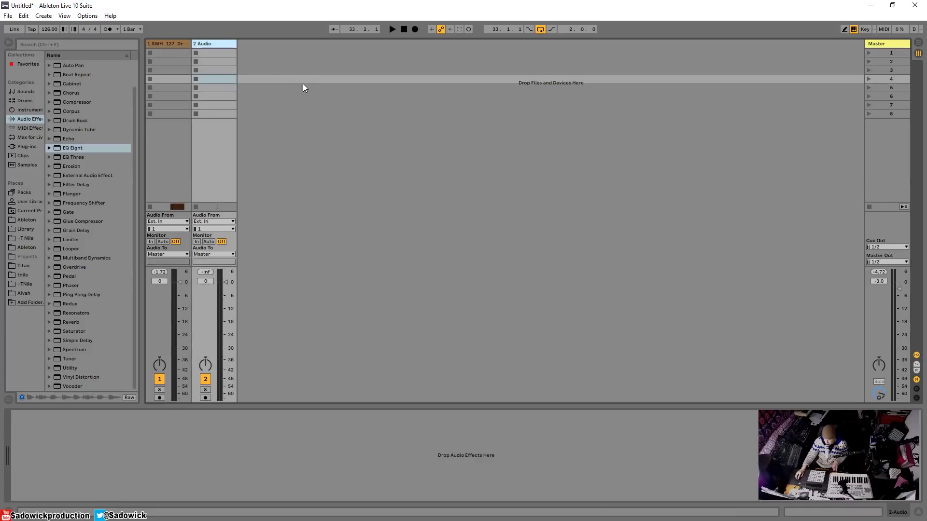
key("space")
key("space")
- Route 2 Audio's input from the 1-SWH 127 Drum Loop 012 track
left_click(917, 355)
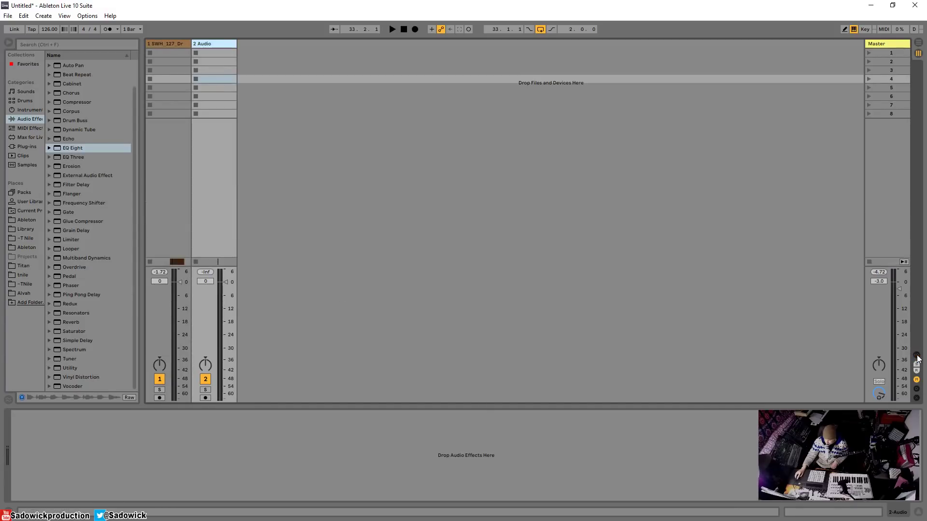
left_click(917, 356)
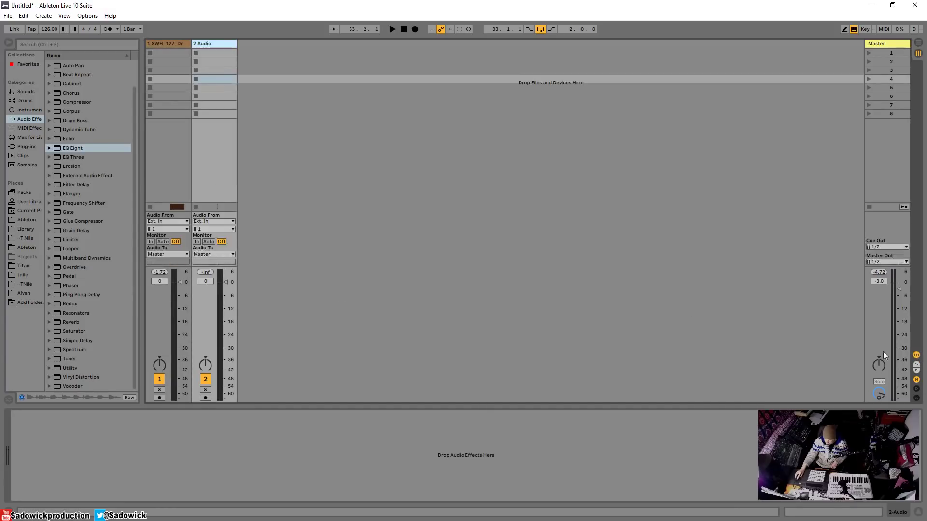
left_click(212, 221)
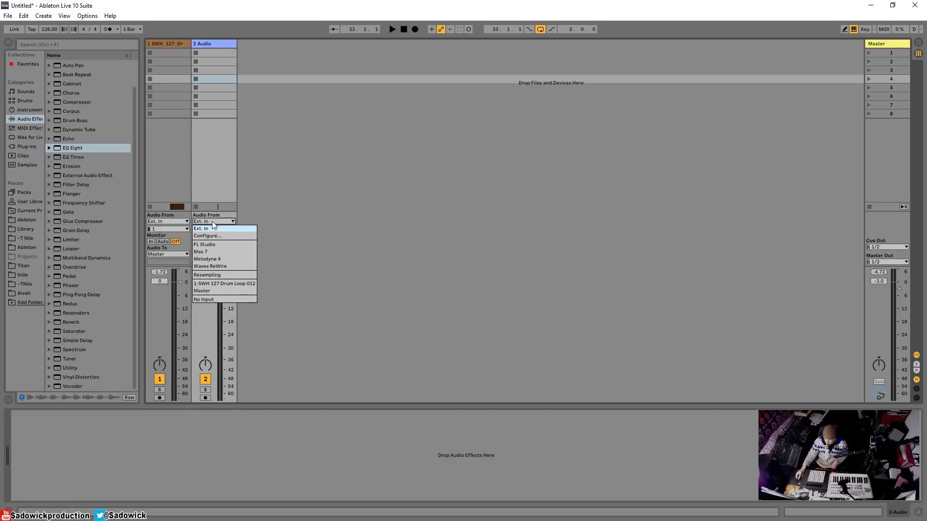
left_click(230, 284)
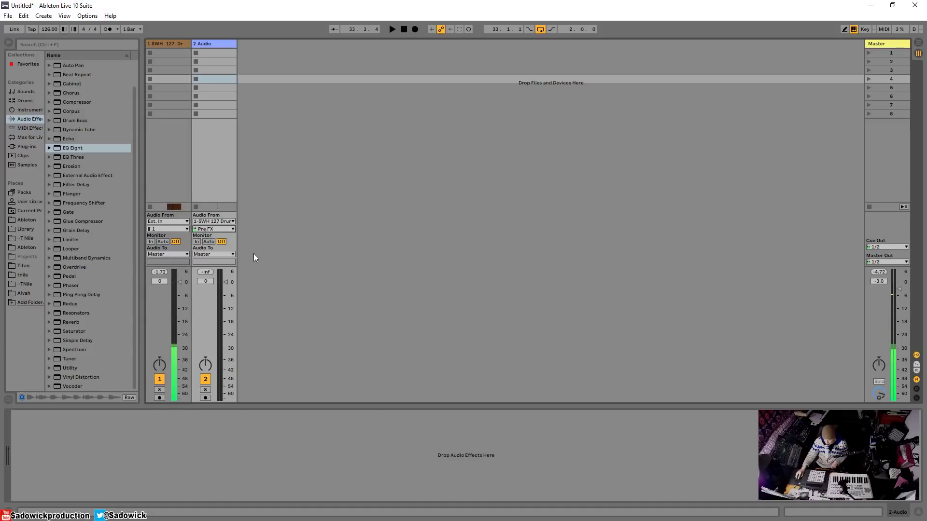
left_click(197, 242)
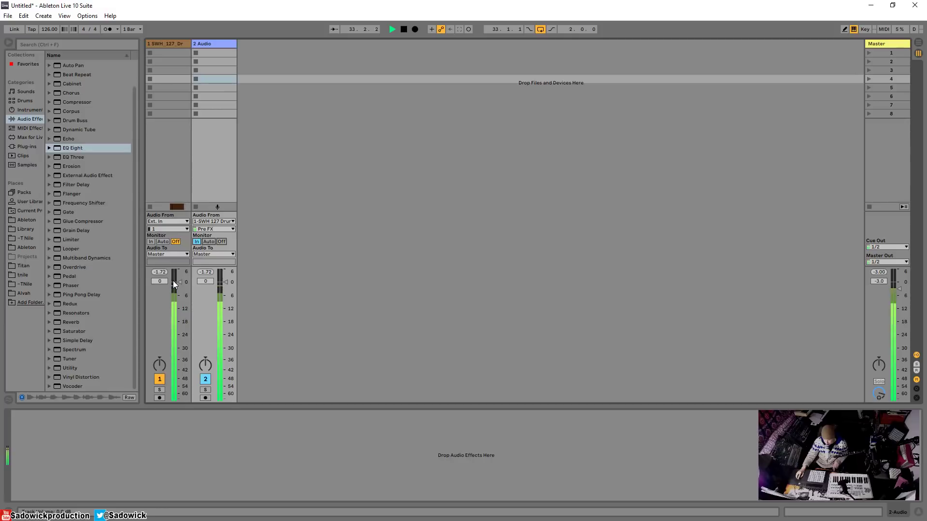
left_click(206, 390)
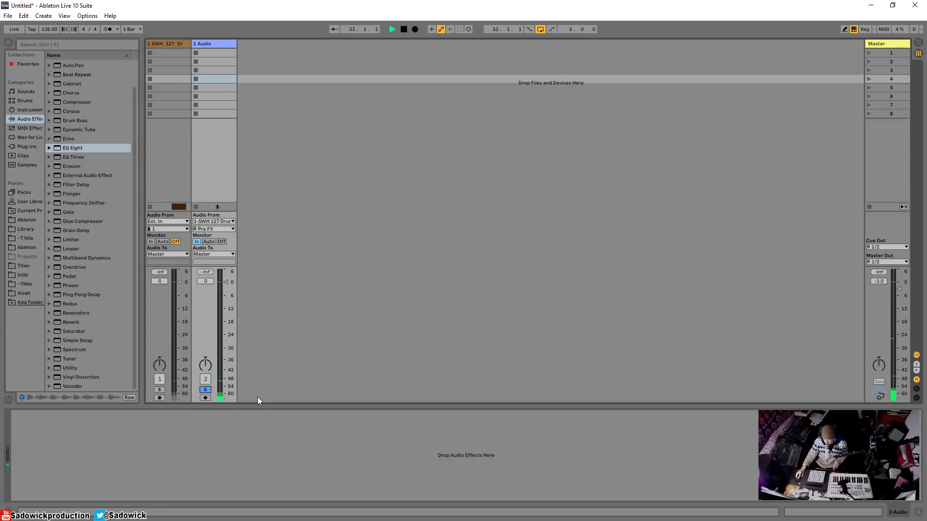
key("Tab")
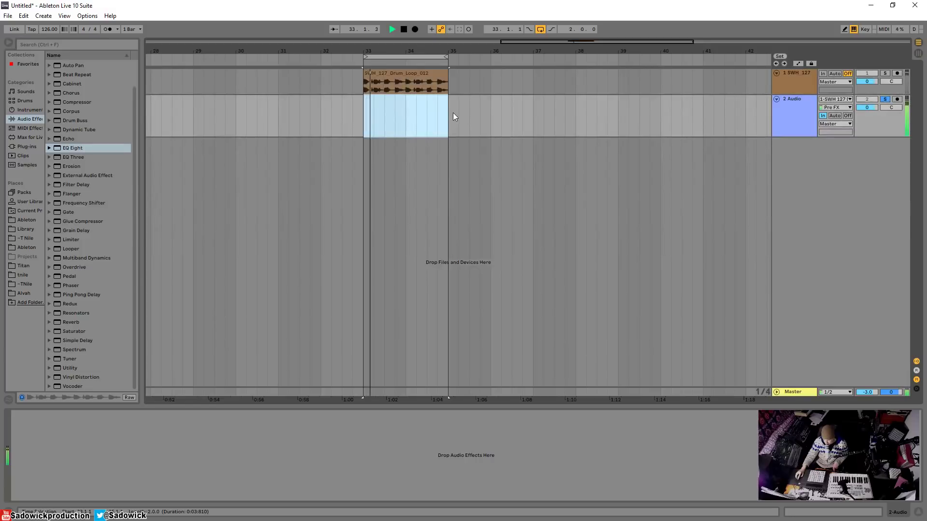
left_click(918, 53)
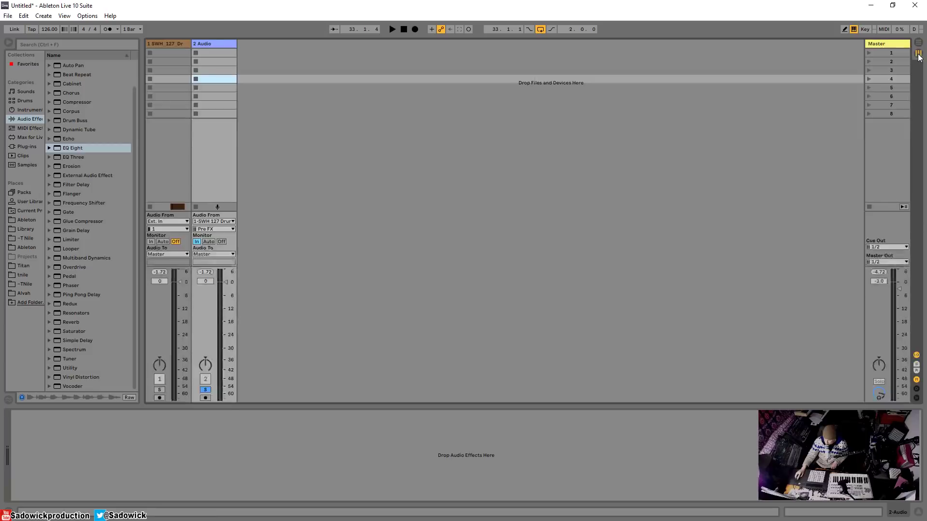
left_click(205, 389)
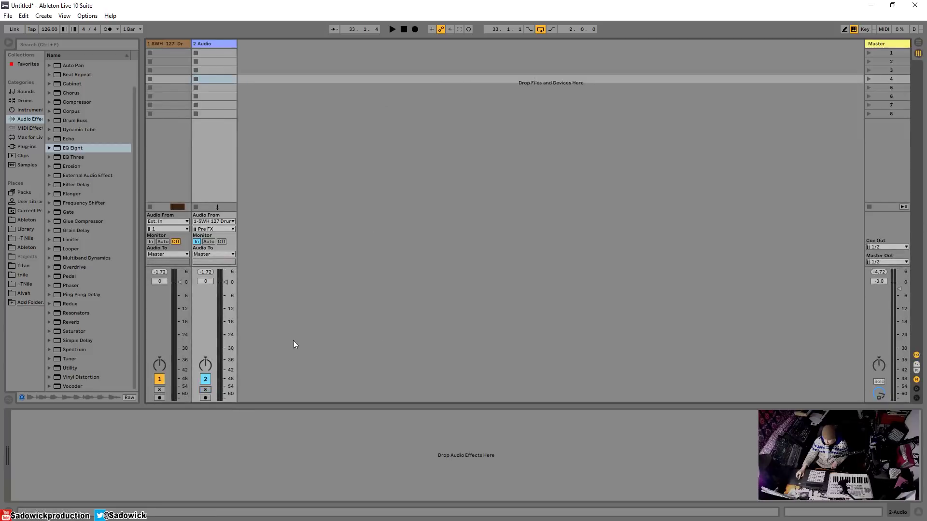
left_click(195, 45)
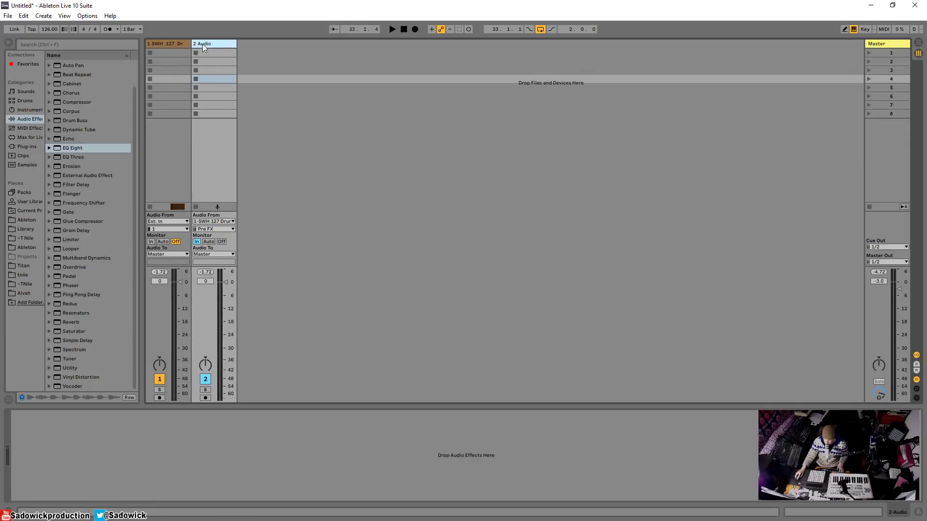
- Duplicate 2 Audio into tracks 3, 4 and 5, and deactivate those three copies
key("ctrl+d")
key("ctrl+d")
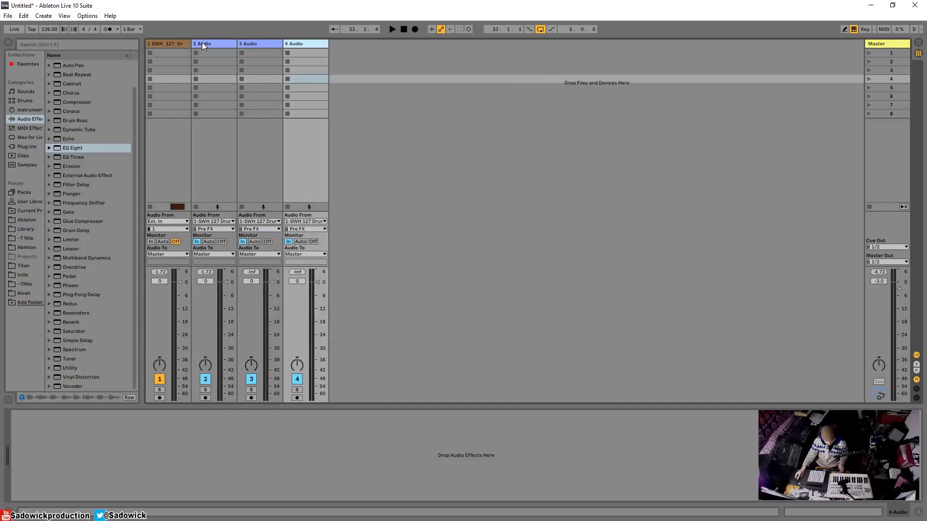
right_click(295, 44)
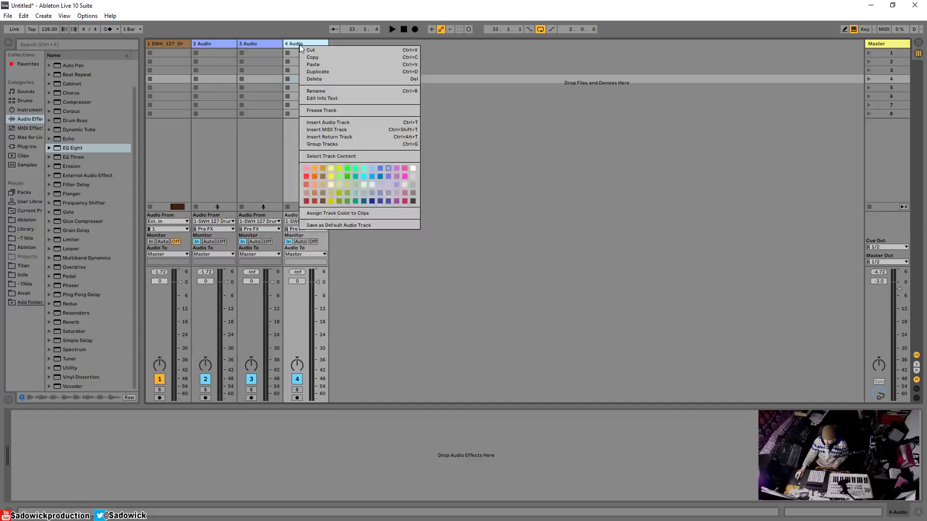
left_click(328, 72)
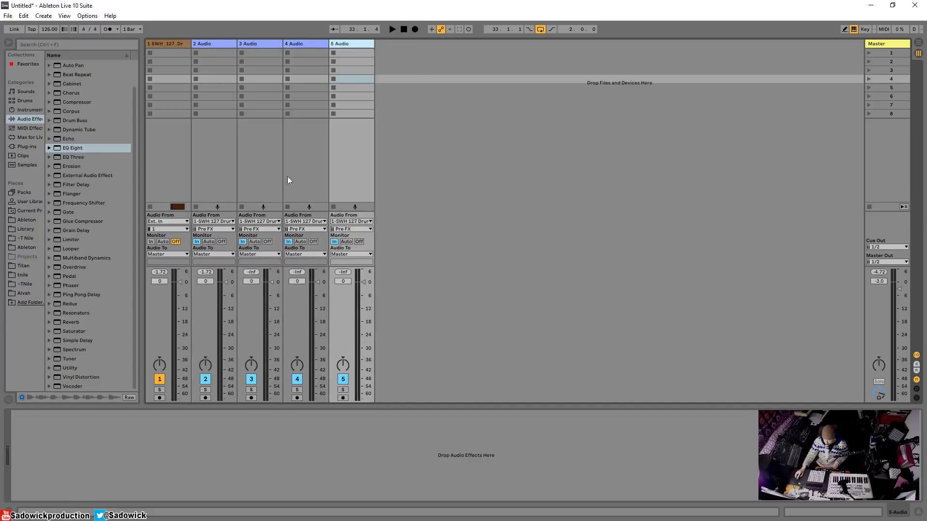
left_click(251, 379)
left_click(296, 379)
left_click(343, 379)
- Select the 2 Audio track and solo it
key("space")
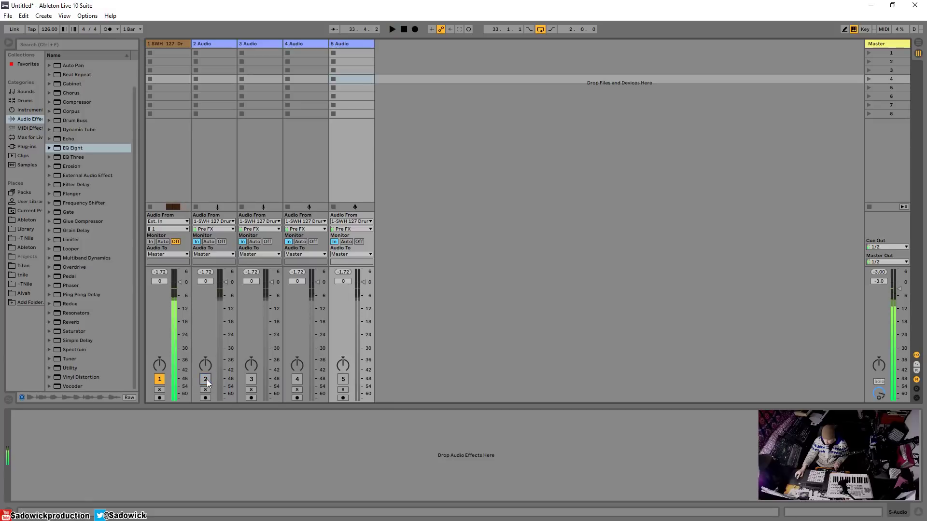
key("space")
left_click(212, 42)
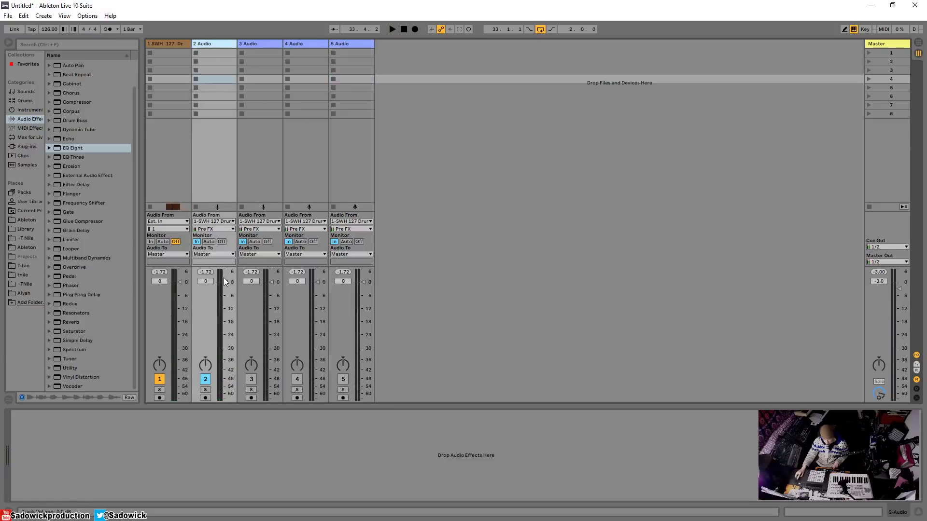
left_click(205, 390)
left_click(219, 44)
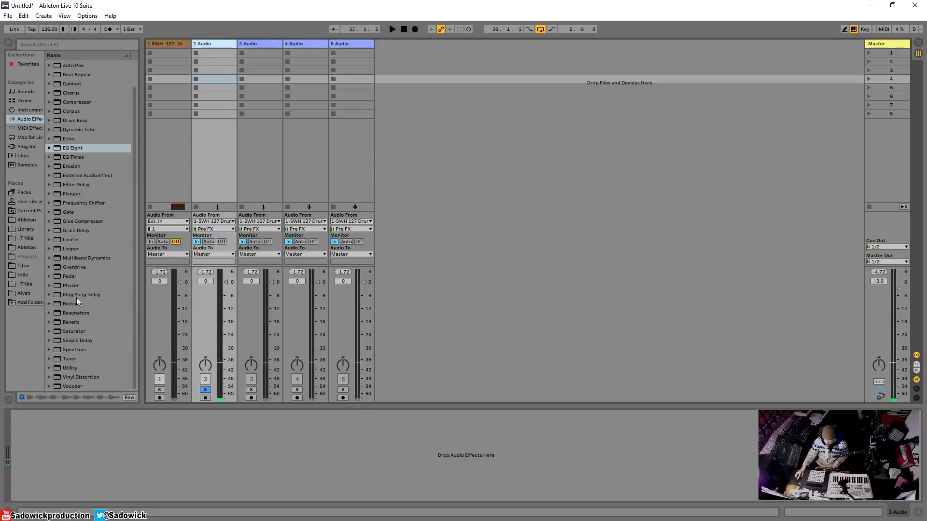
- Add a 100% wet Reverb and a Utility with 7.78 dB gain to track 2
double_click(71, 322)
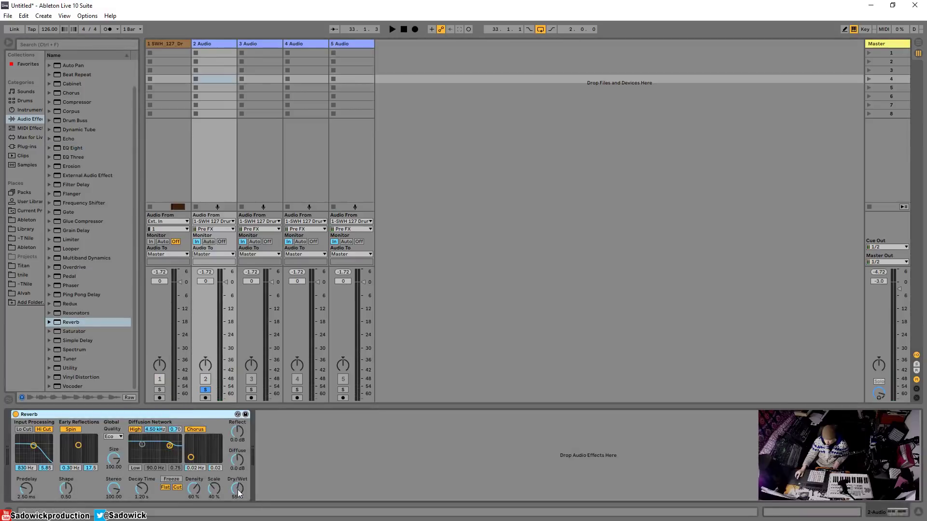
left_click_drag(238, 493, 238, 507)
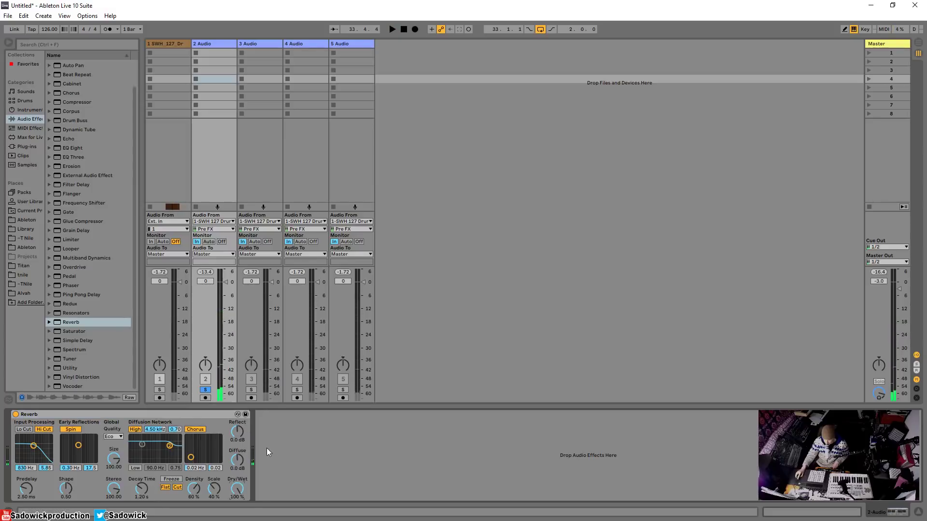
left_click_drag(68, 369, 300, 424)
key("space")
key("space")
- Unsolo track 2 and set its volume fader to -18 dB
left_click_drag(225, 283, 226, 400)
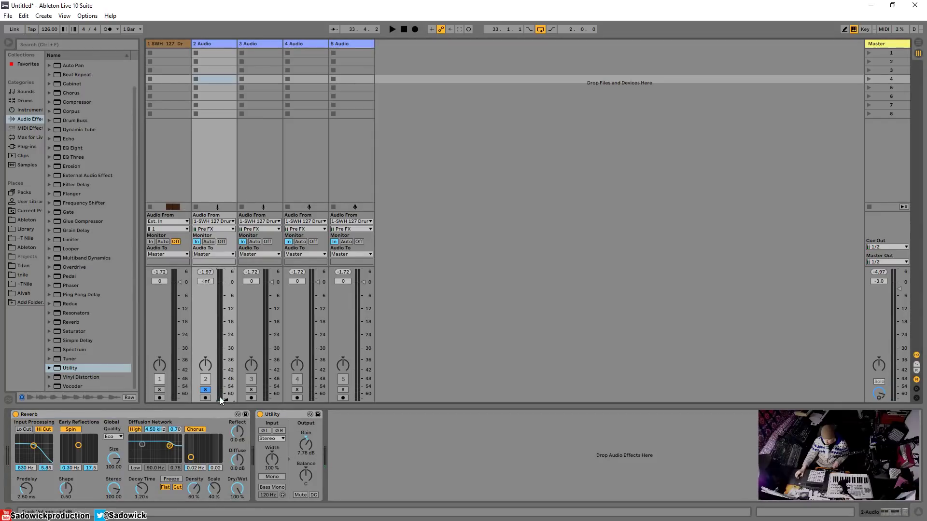
left_click(205, 389)
key("space")
left_click_drag(225, 400, 227, 324)
key("space")
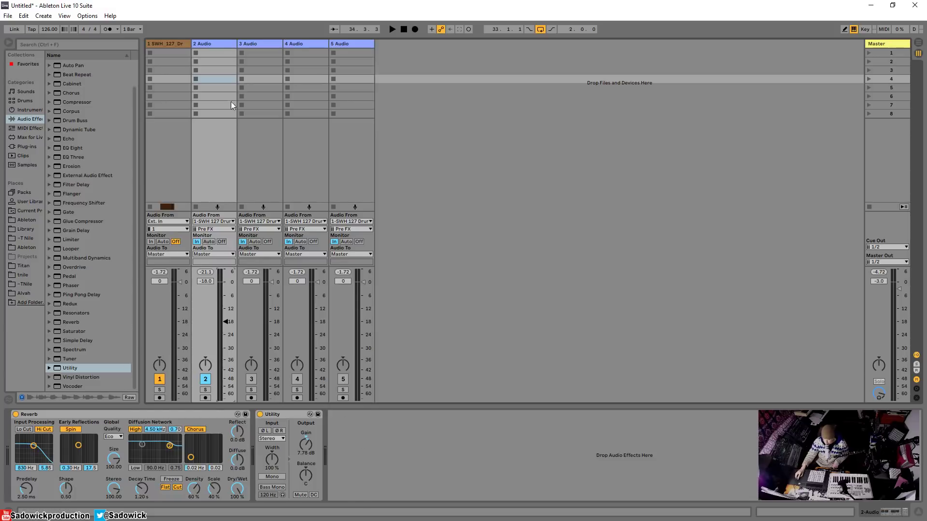
- Rename the 2 Audio track to 'reverb'
right_click(211, 43)
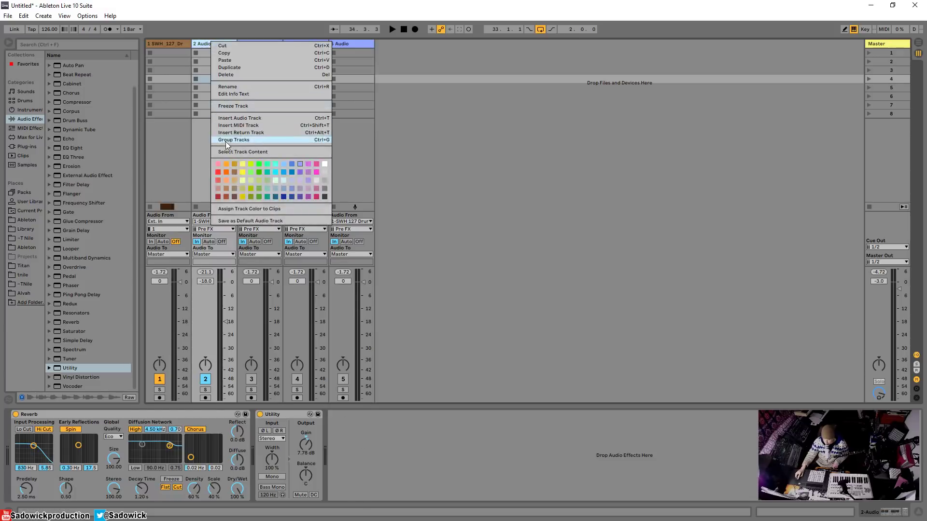
left_click(228, 86)
type("rev")
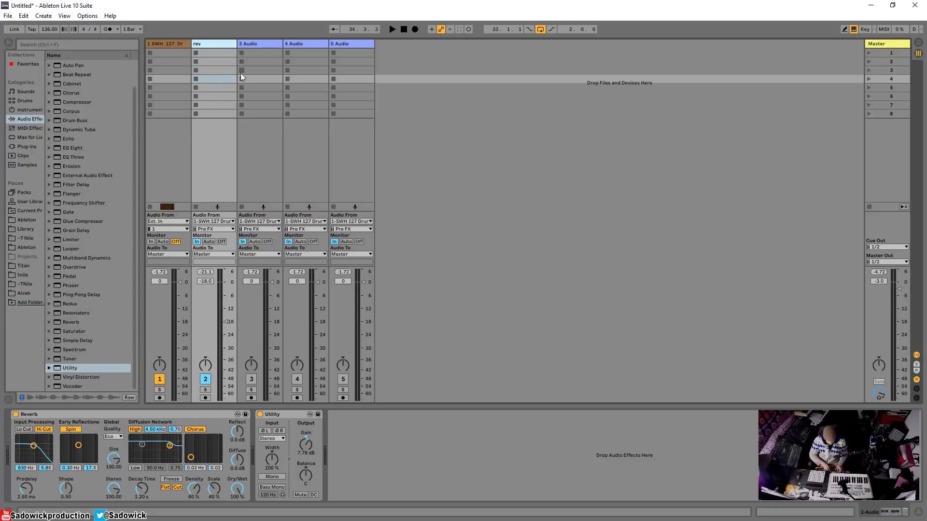
type("ern")
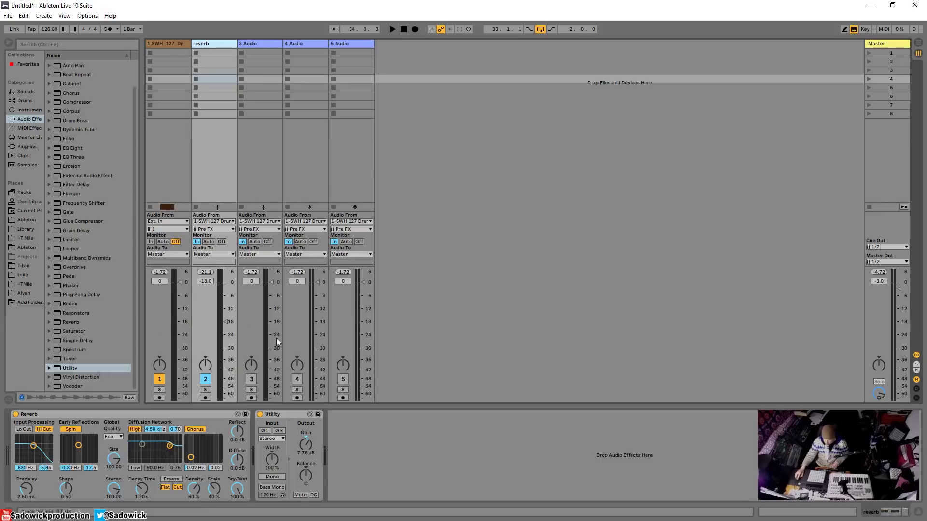
left_click(186, 42)
left_click(213, 43)
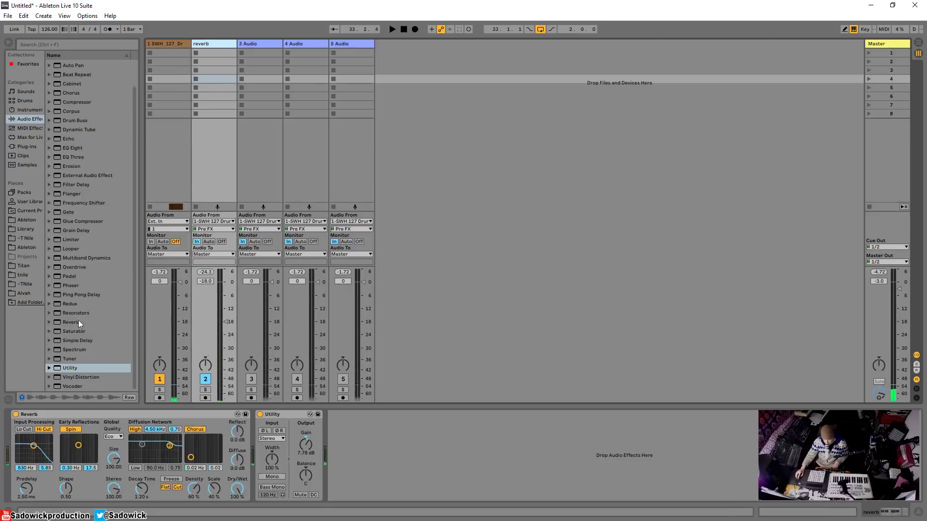
- Add Redux to track 3 and rename the track 'redux'
left_click(262, 42)
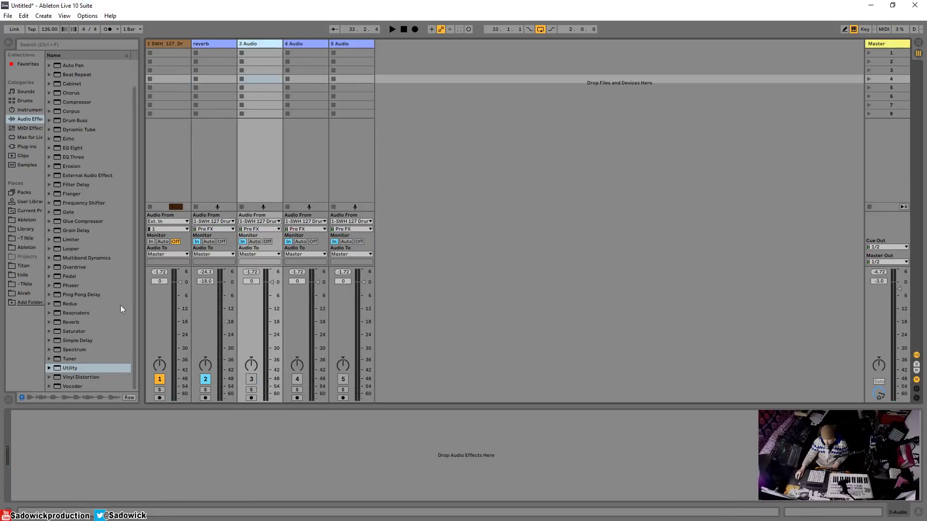
left_click_drag(73, 304, 163, 471)
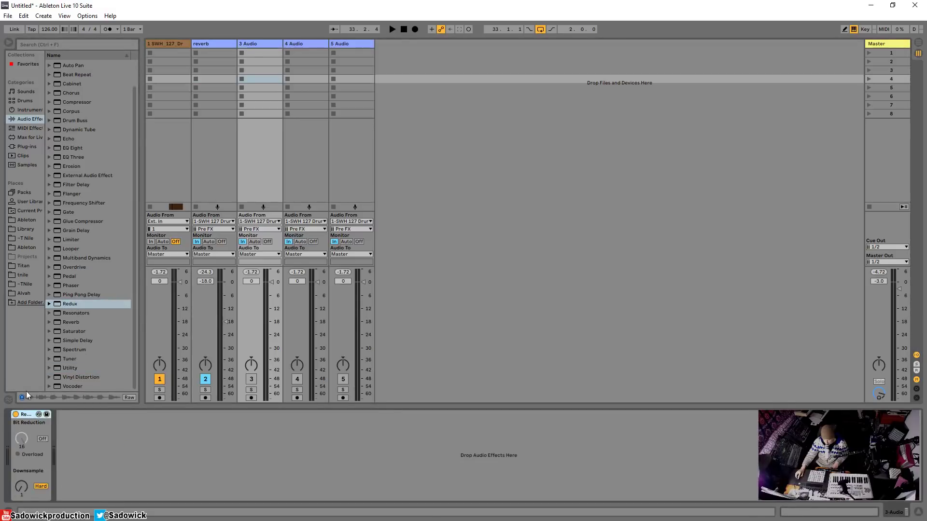
right_click(264, 45)
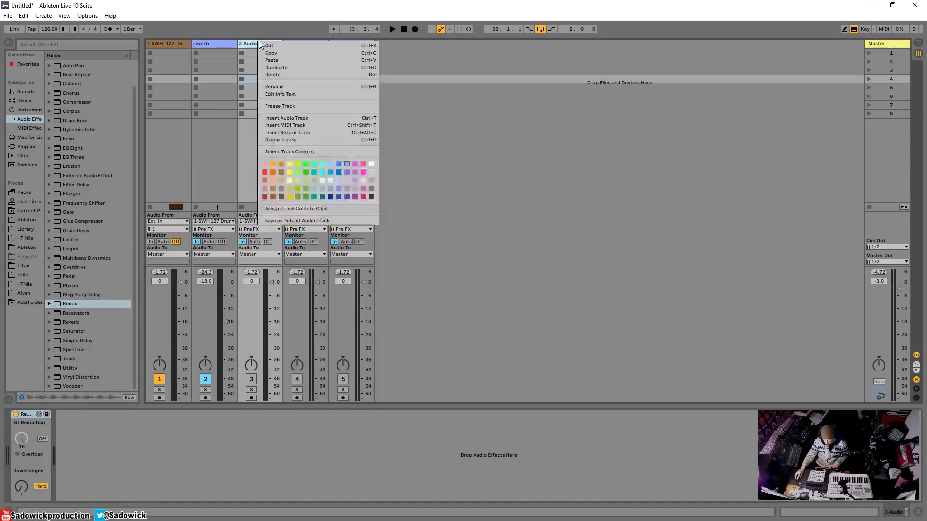
left_click(279, 85)
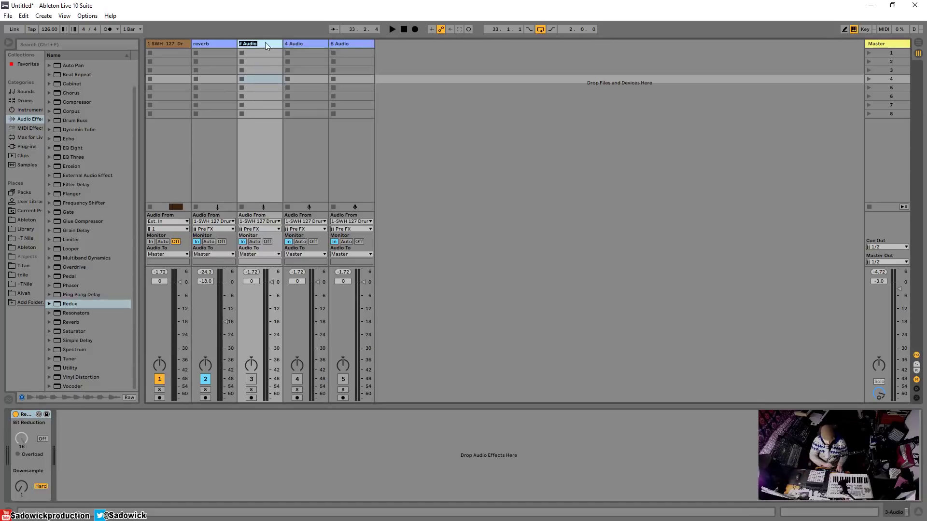
type("redux")
key("Return")
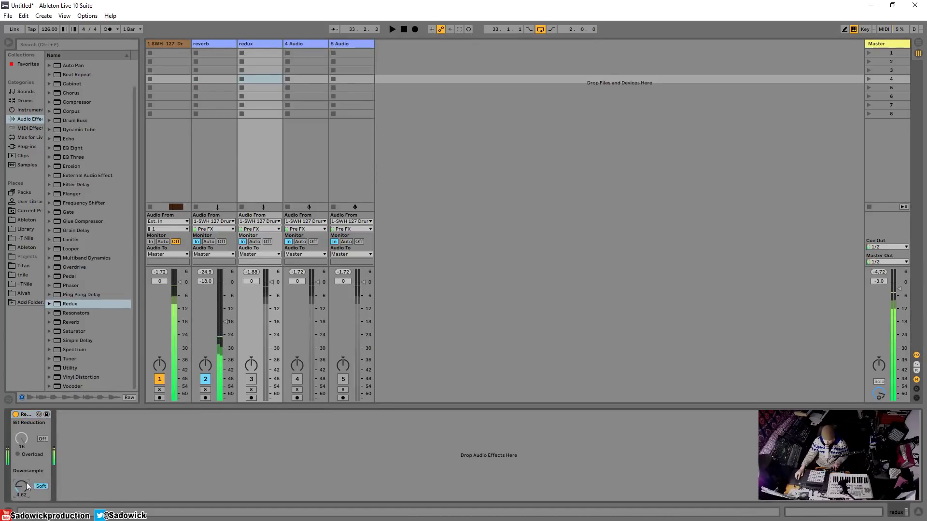
- Solo redux and raise the Redux Downsample to 14.9
left_click(251, 390)
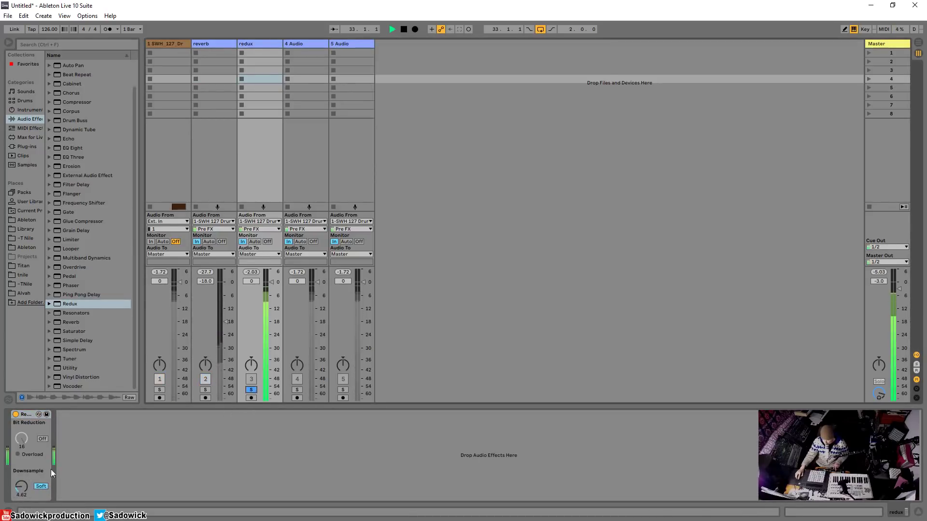
left_click_drag(21, 486, 22, 458)
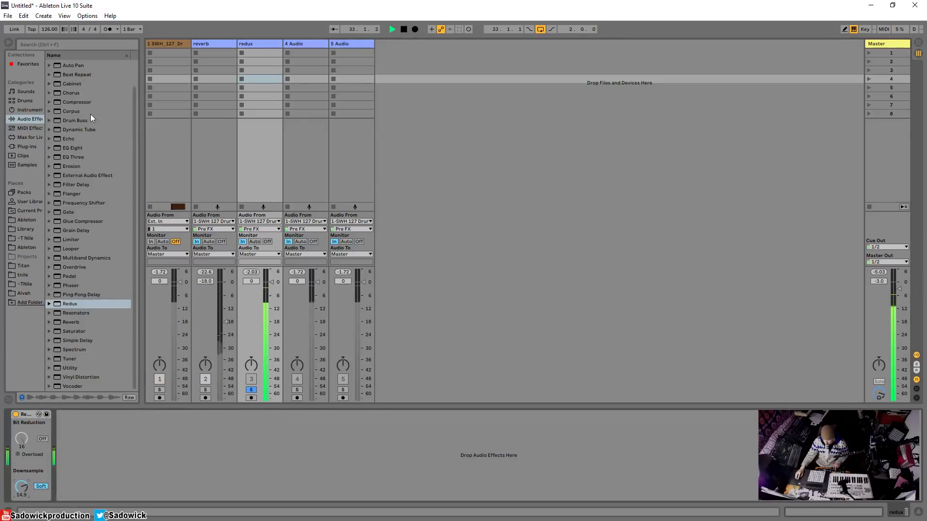
key("space")
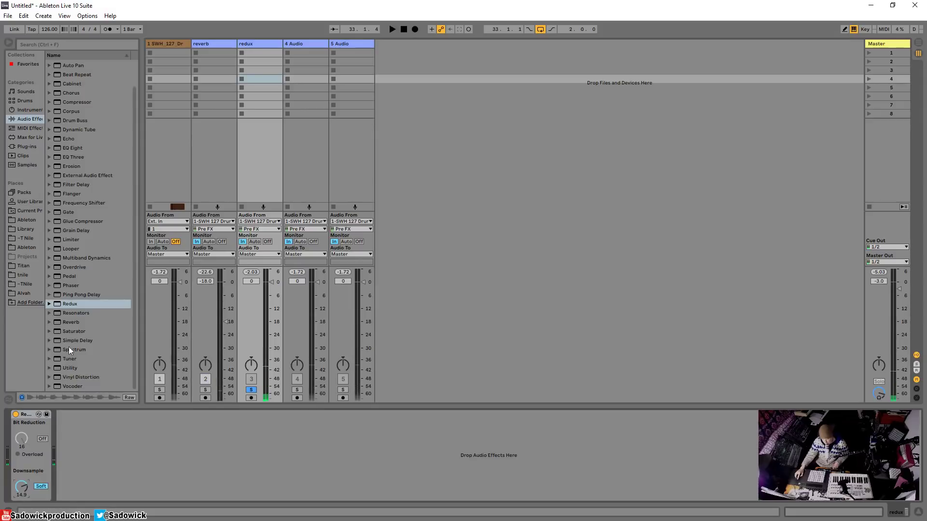
- Add Simple Delay after Redux, set the left delay to milliseconds and dry/wet to 25%
left_click_drag(73, 341, 85, 461)
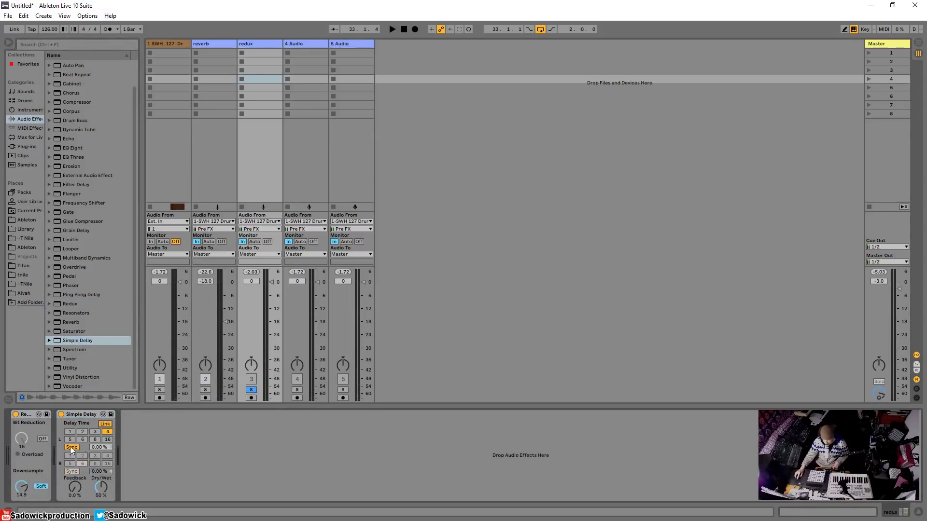
left_click(71, 448)
key("space")
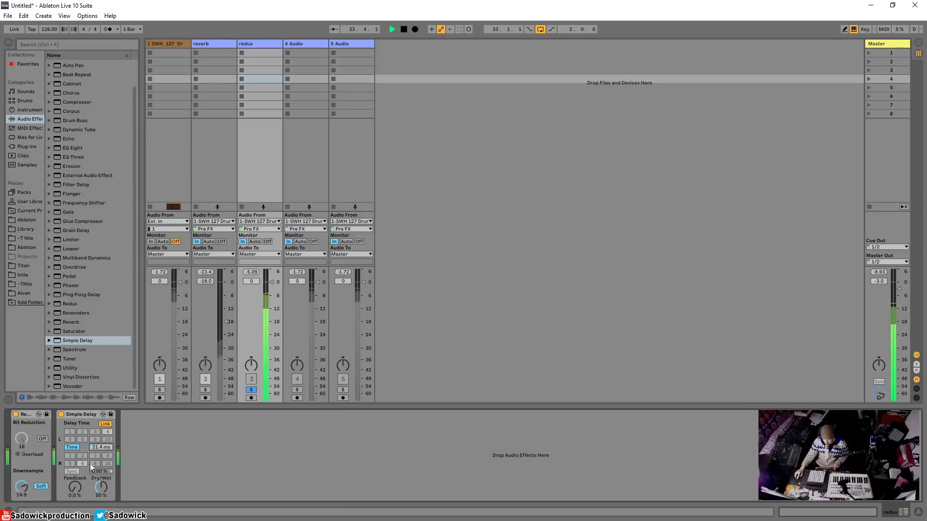
left_click_drag(102, 495, 102, 511)
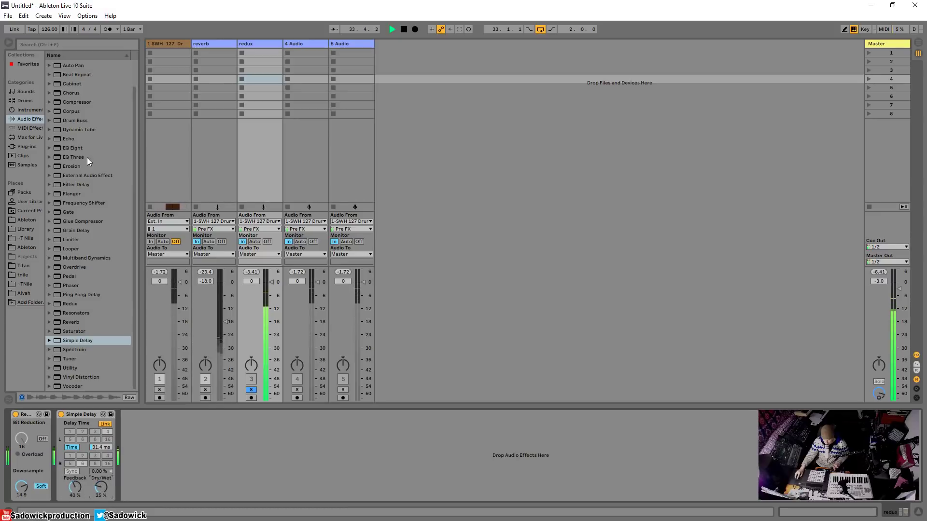
- Add EQ Eight with a gentle band-1 low cut at 215 Hz, Q 0.75
left_click_drag(79, 148, 215, 480)
key("space")
left_click(156, 488)
left_click(160, 436)
key("space")
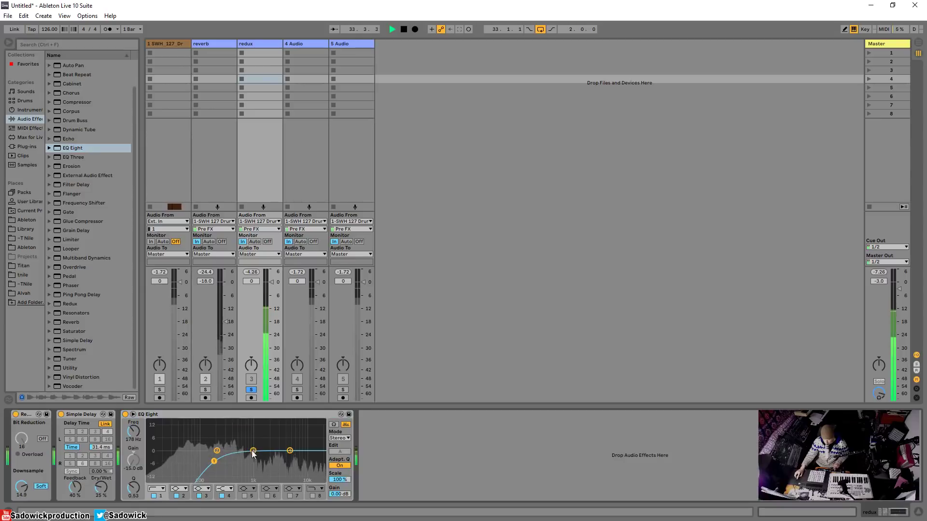
left_click_drag(253, 452, 222, 458)
key("space")
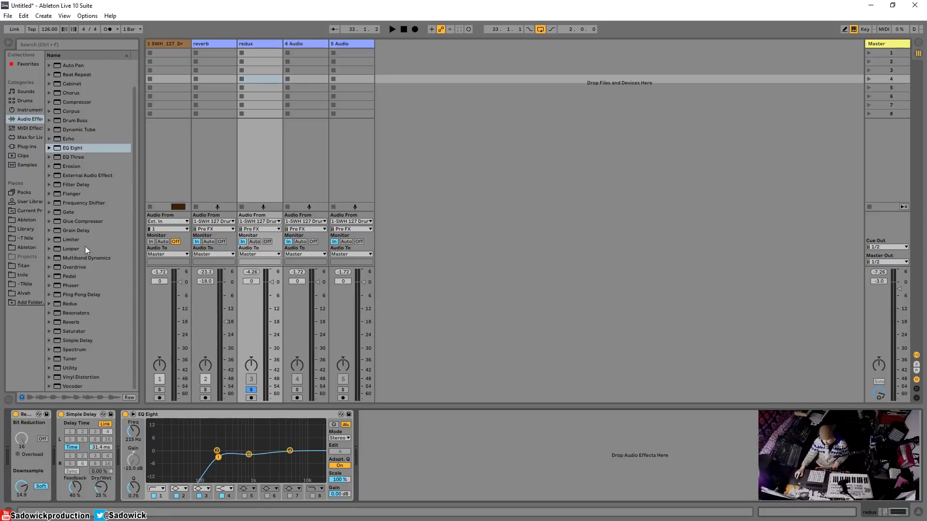
- Add Ping Pong Delay after EQ Eight and lower its dry/wet
left_click_drag(79, 293, 442, 452)
mouse_move(407, 483)
left_mouse_down()
mouse_move(407, 494)
mouse_move(397, 490)
left_mouse_up()
key("space")
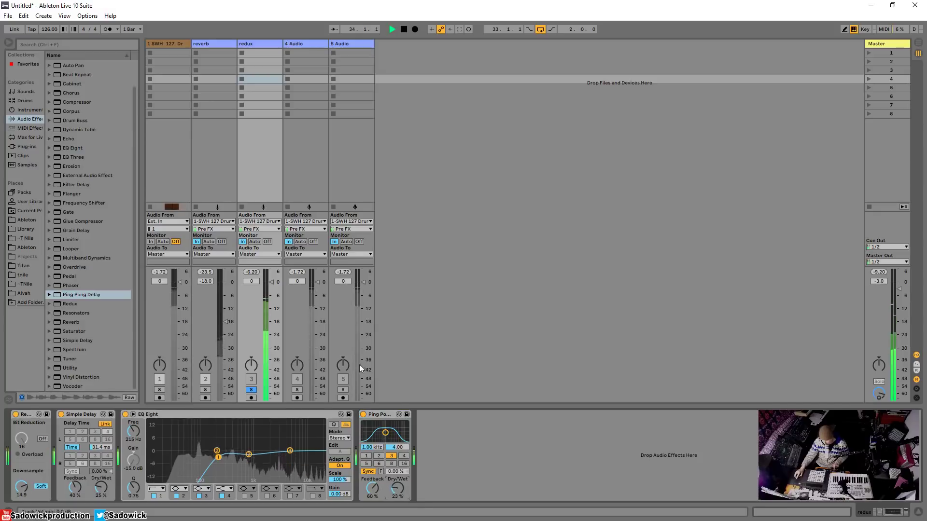
key("space")
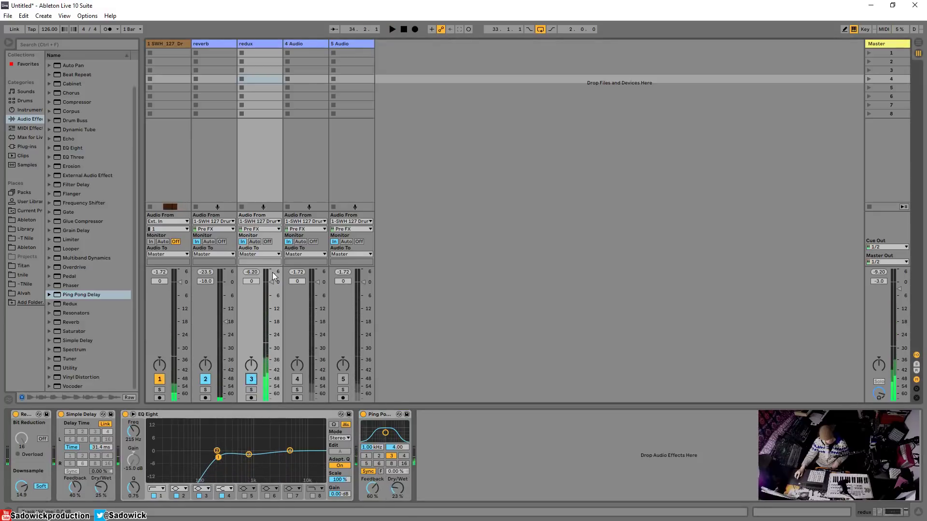
- Balance the redux track volume to -12.7 dB, comparing with the track off and on
left_click_drag(273, 281, 273, 322)
key("space")
left_click_drag(273, 399, 267, 331)
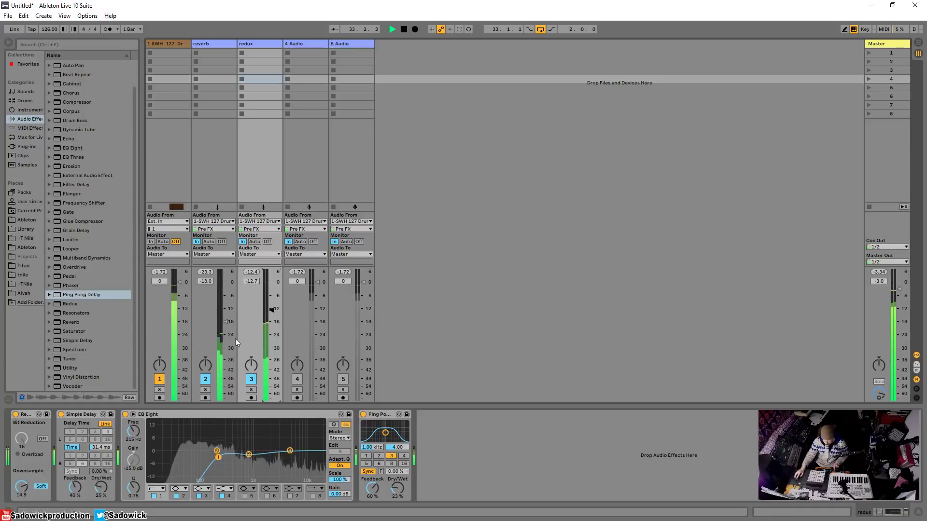
left_click(251, 379)
left_click(254, 382)
key("space")
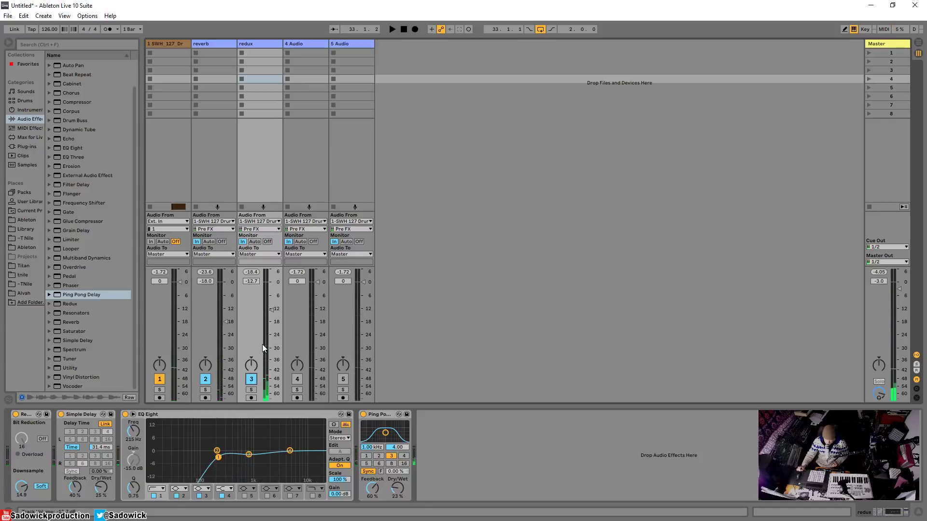
- Select the drum loop track through 5 Audio and group them into 1 Group
left_click(155, 42)
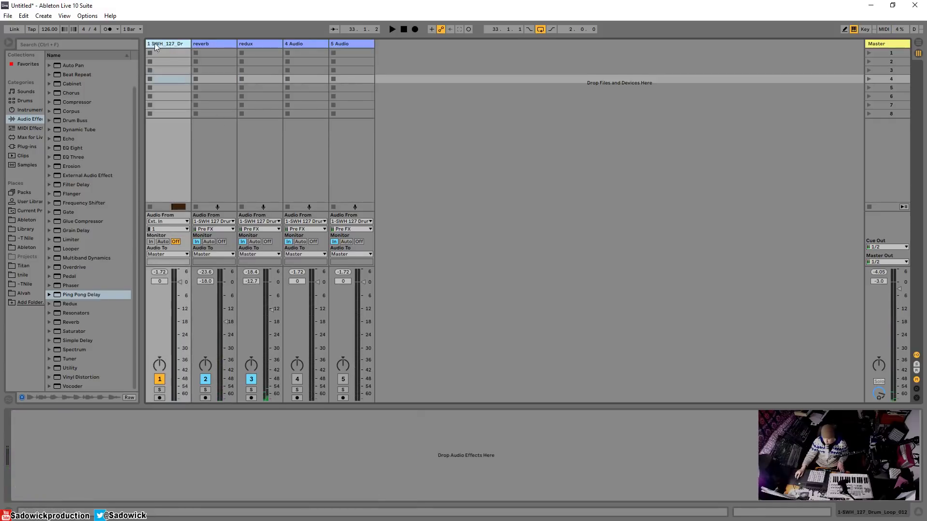
left_click(352, 43)
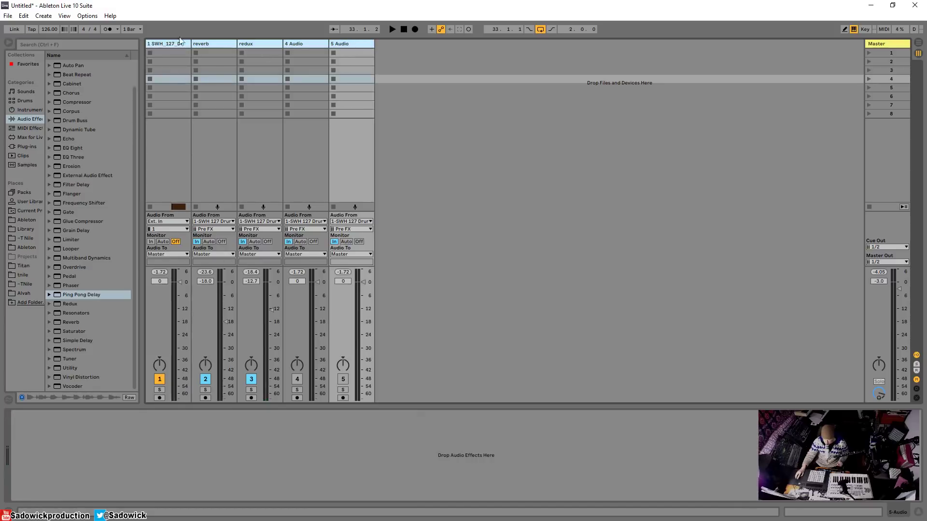
right_click(346, 44)
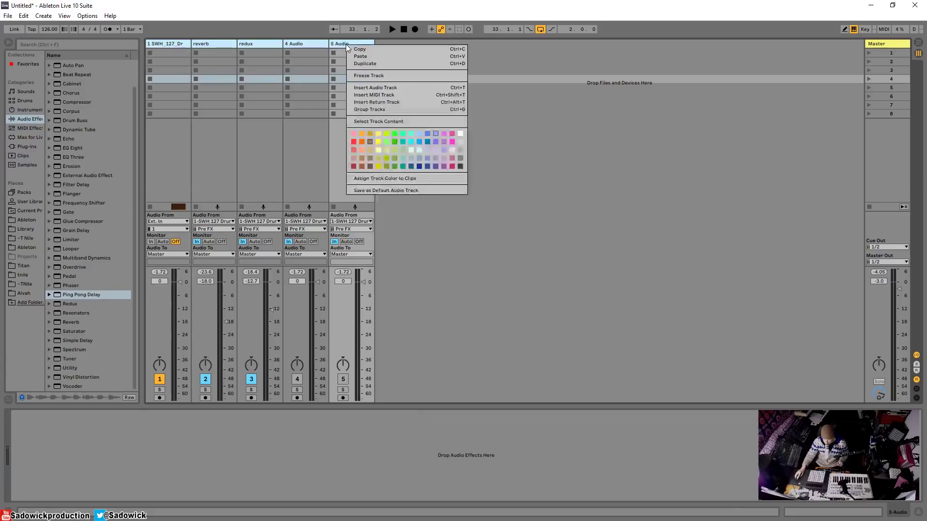
left_click(390, 110)
- Inspect the new group and its member tracks in Arrangement View, then return to Session View
left_click(919, 43)
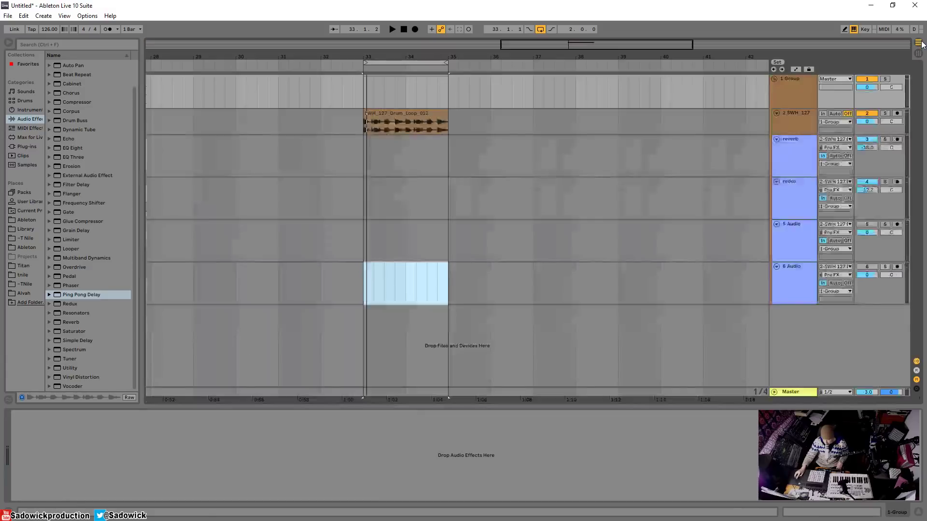
left_click(774, 78)
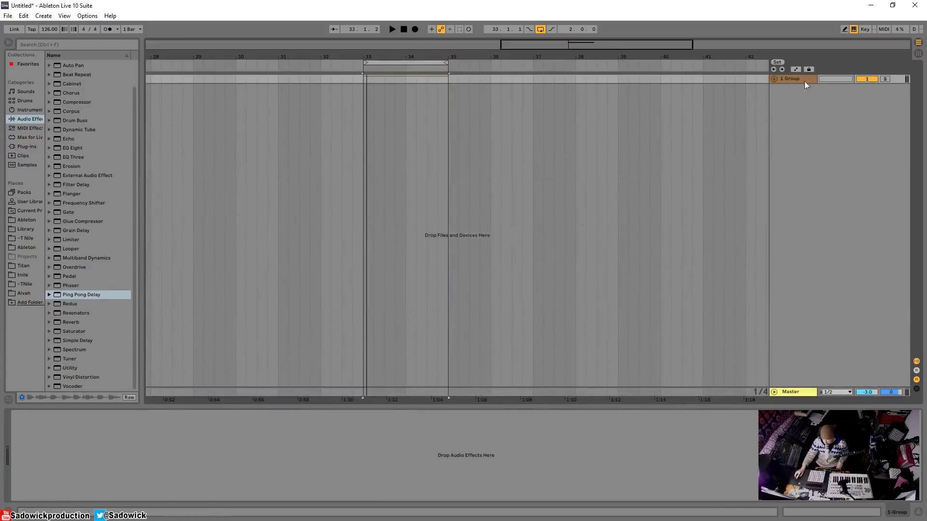
left_click(774, 79)
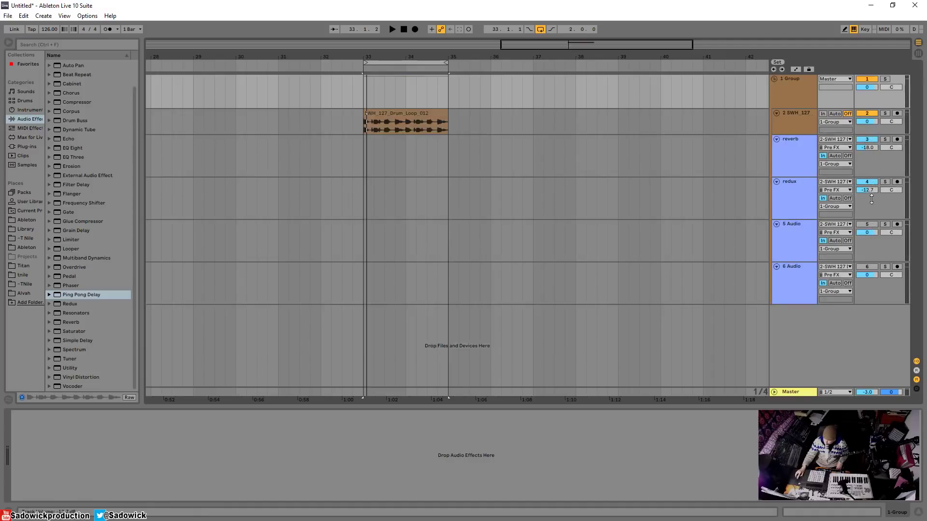
left_click(882, 160)
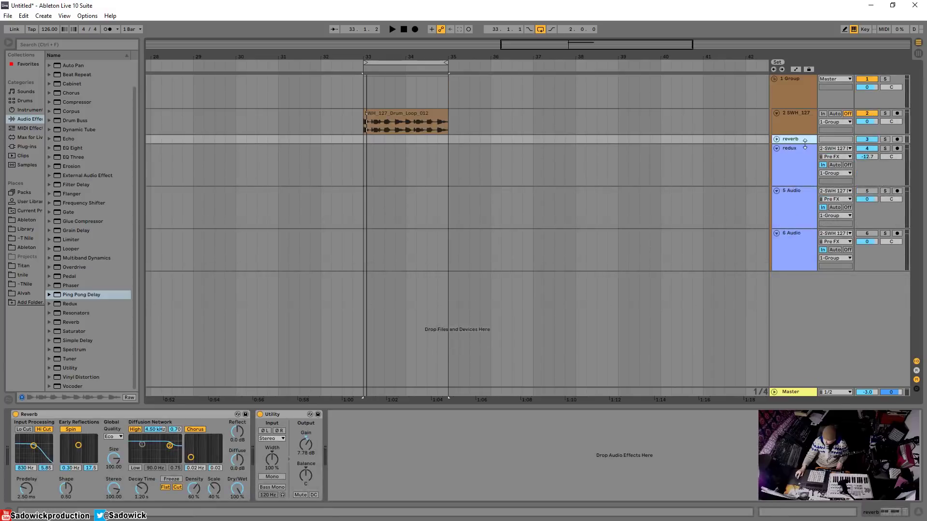
left_click_drag(804, 143, 805, 152)
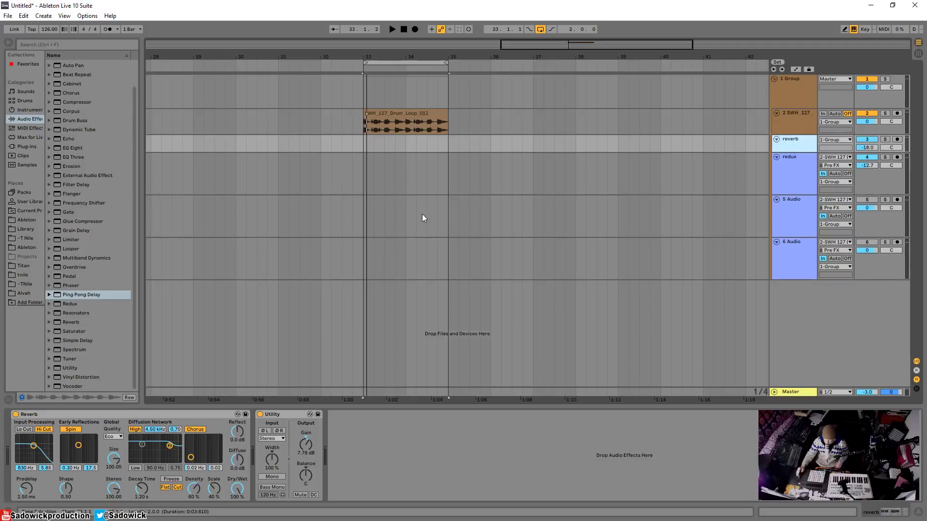
left_click(918, 53)
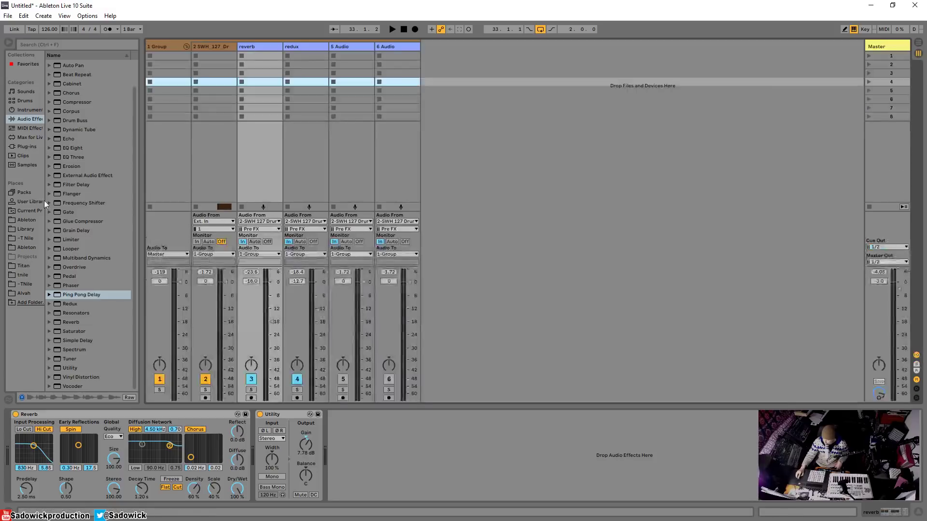
- Rename the 1 Group track to 'Drum Bussss'
right_click(166, 45)
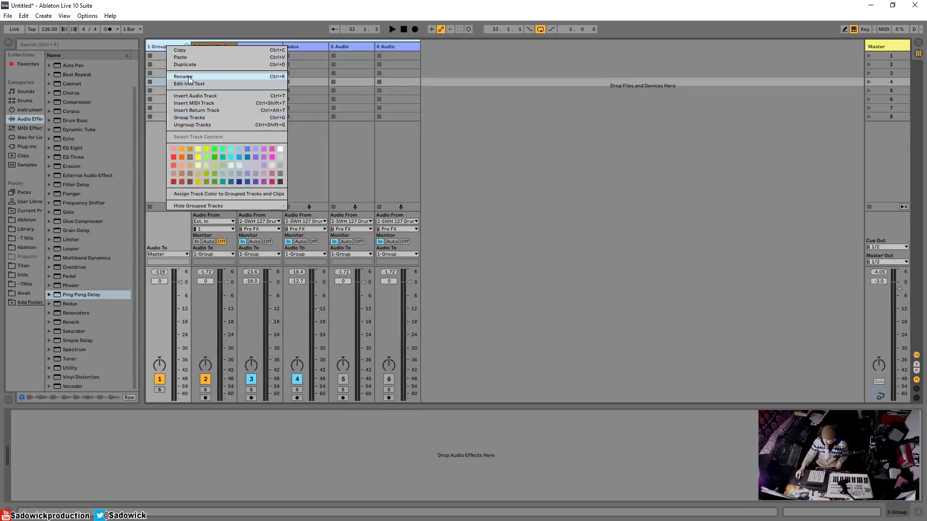
left_click(190, 77)
type("Drum Bussss")
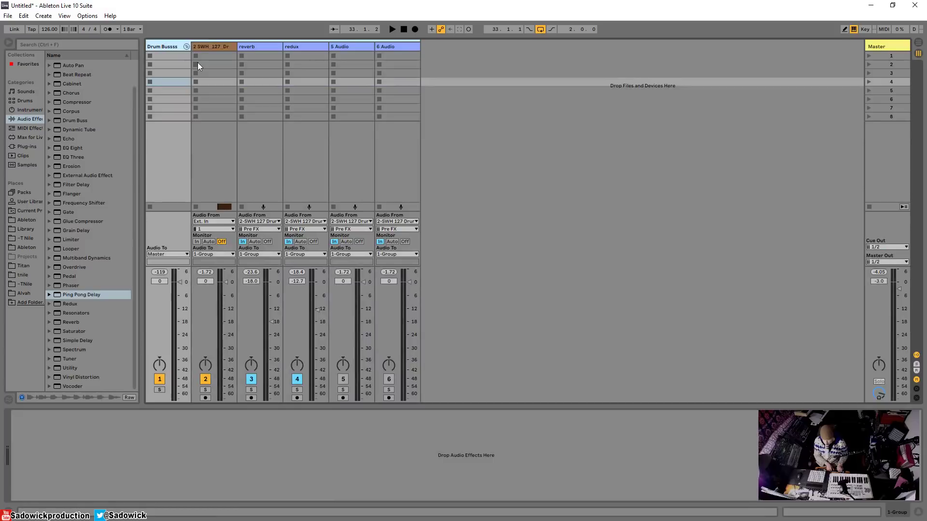
key("Return")
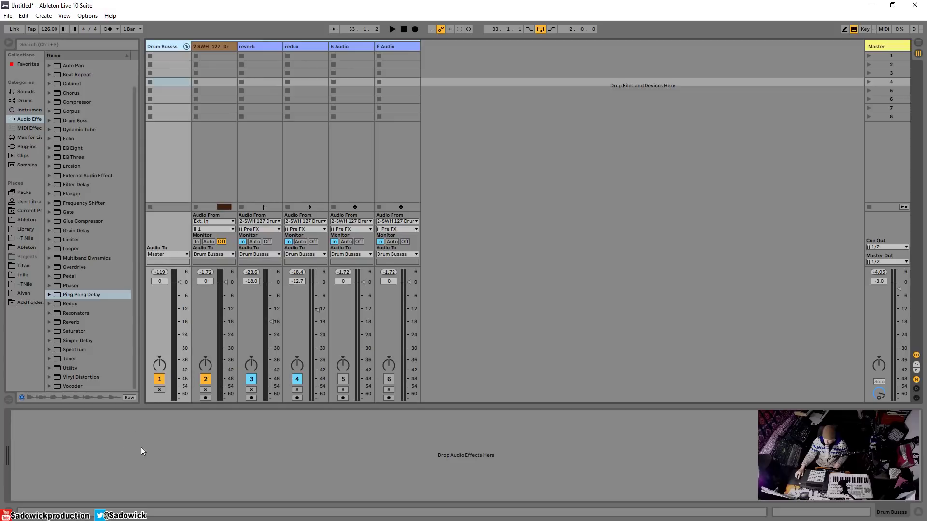
left_click(306, 47)
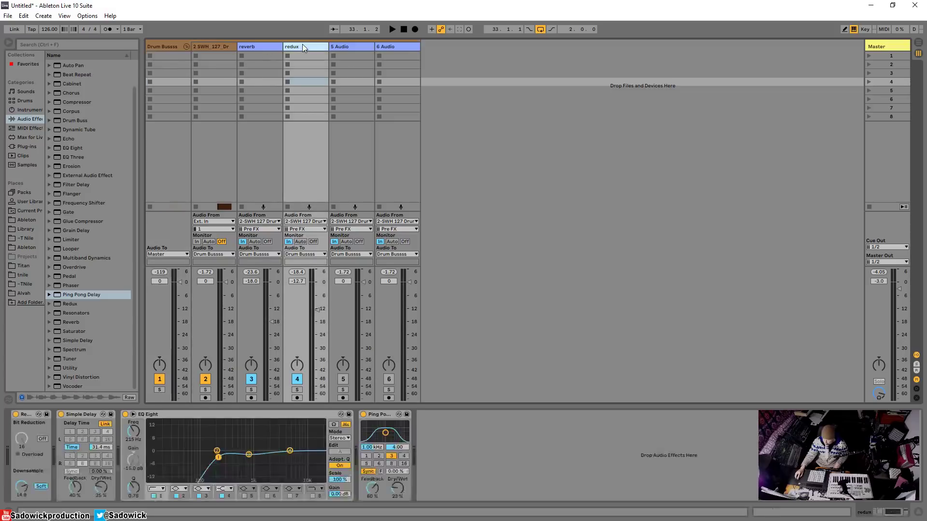
- Solo the 5 Audio track and add a Gate to it
left_click(343, 389)
left_click(343, 47)
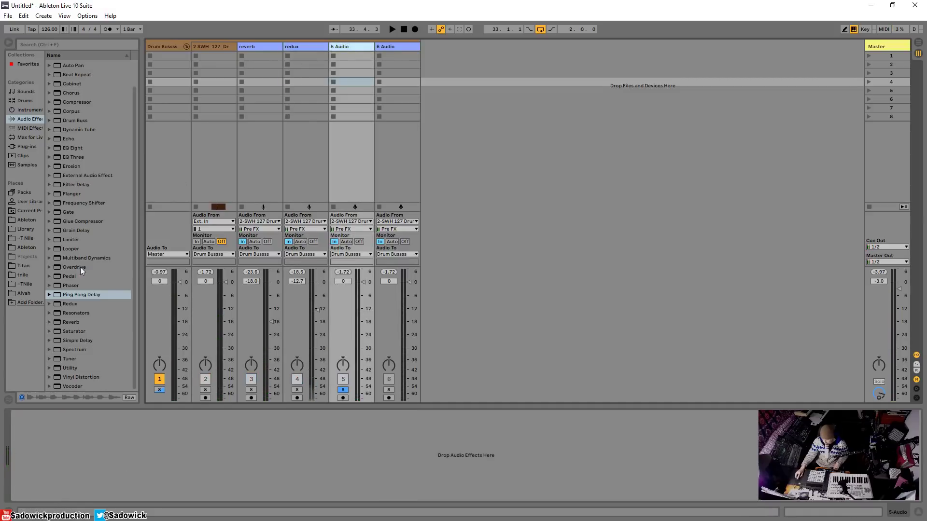
scroll(71, 176, "up", 2)
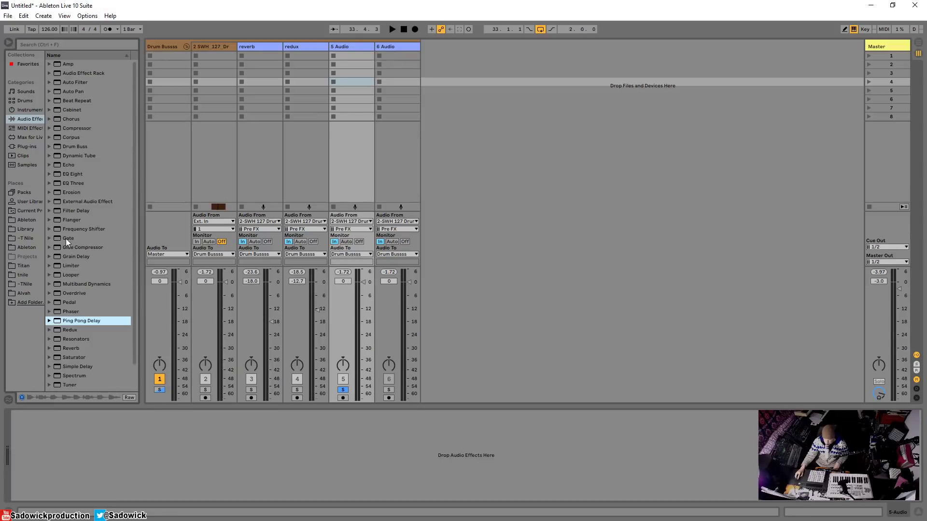
left_click_drag(65, 238, 228, 451)
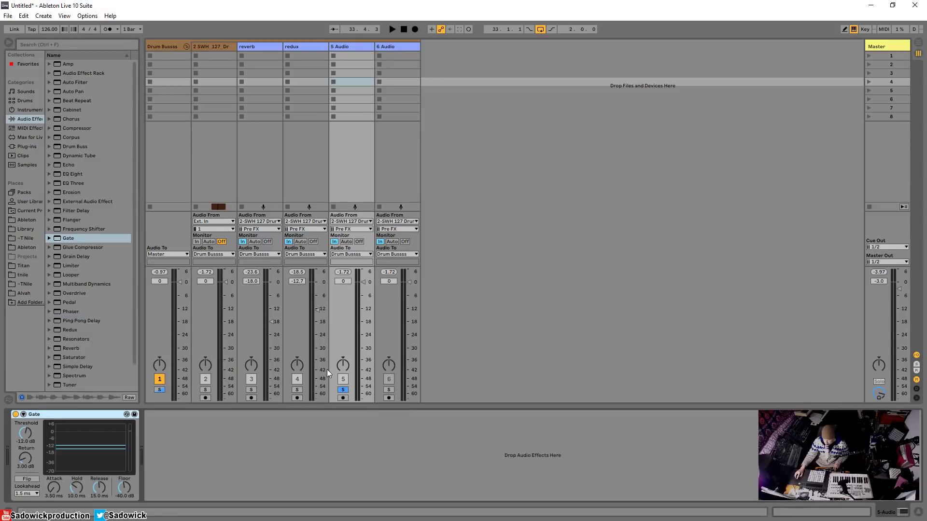
- Set the Gate threshold to -8.60 dB and attack to 0.02 ms
key("space")
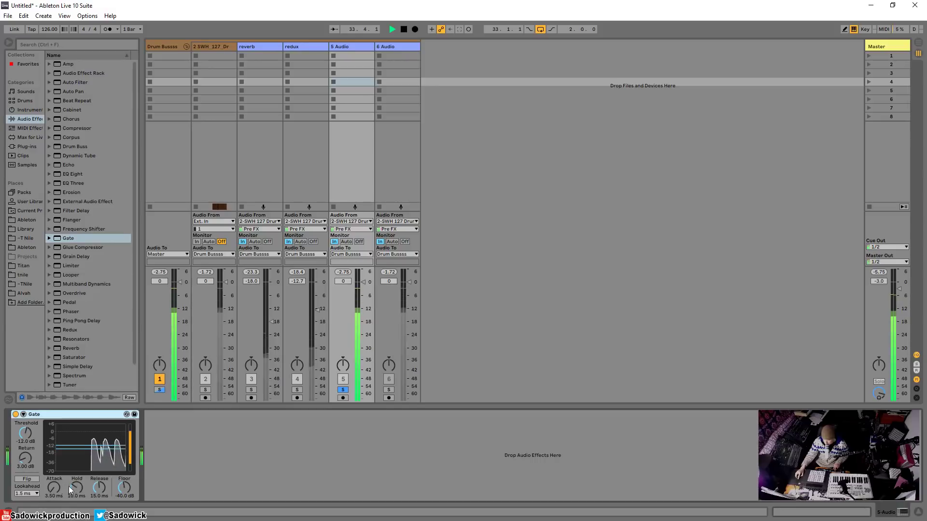
left_click_drag(25, 433, 25, 423)
left_click_drag(54, 488, 54, 502)
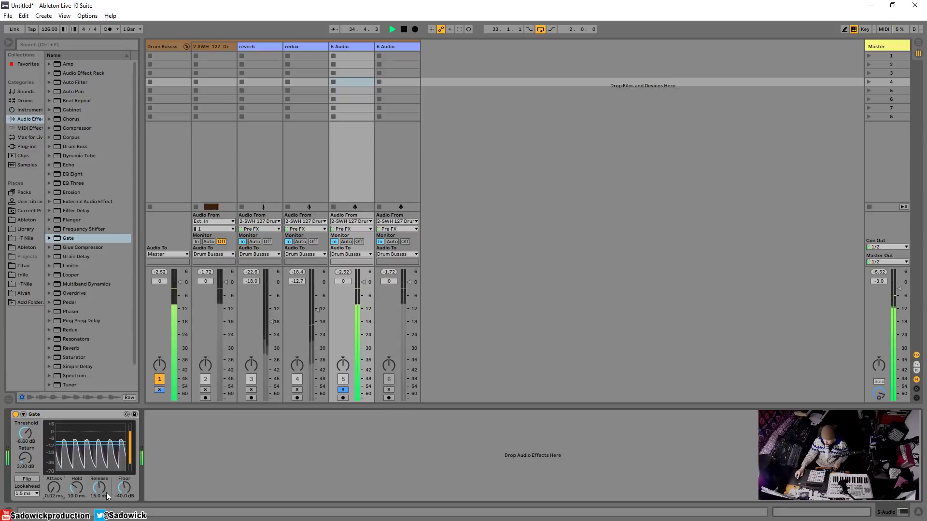
key("space")
- Load FabFilter Pro-R from the FabFilter plug-ins onto the 5 Audio track after the Gate
left_click(68, 348)
left_click(26, 146)
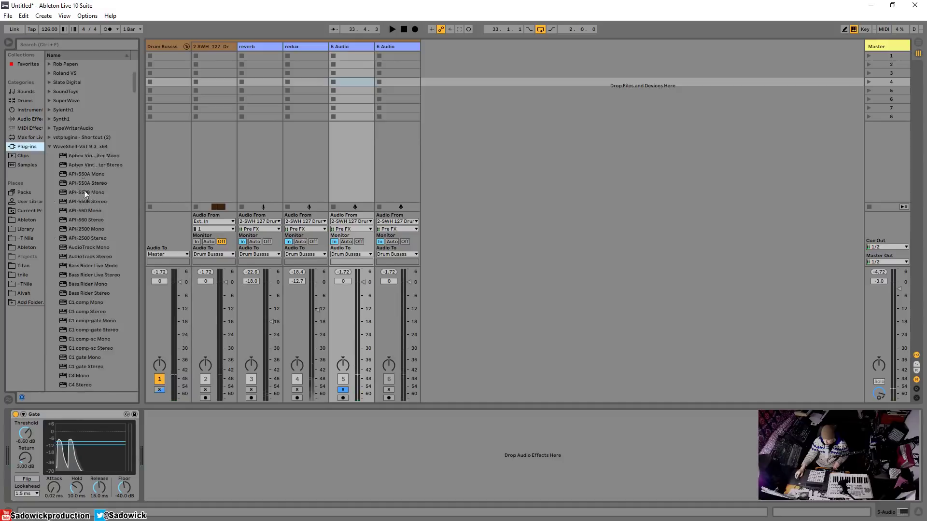
left_click(49, 146)
scroll(51, 122, "up", 5)
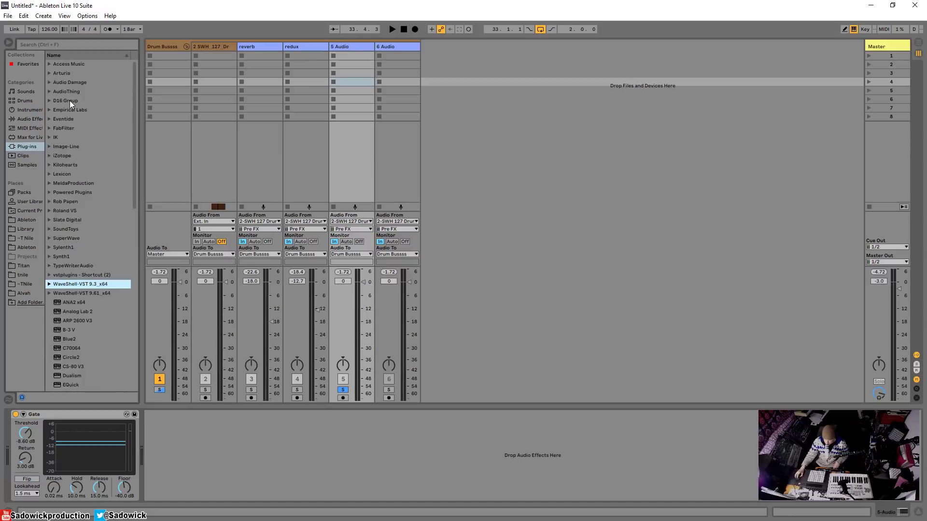
left_click(49, 128)
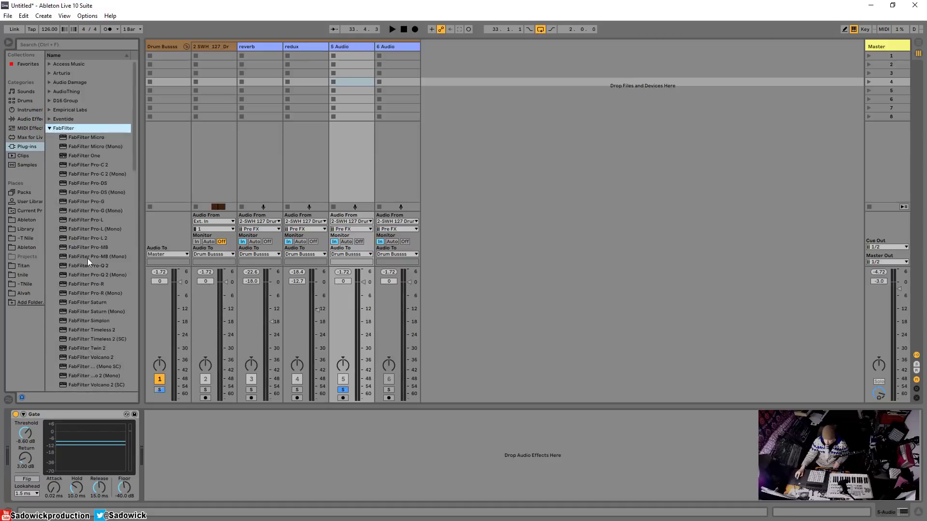
left_click(90, 276)
left_click_drag(89, 284, 247, 410)
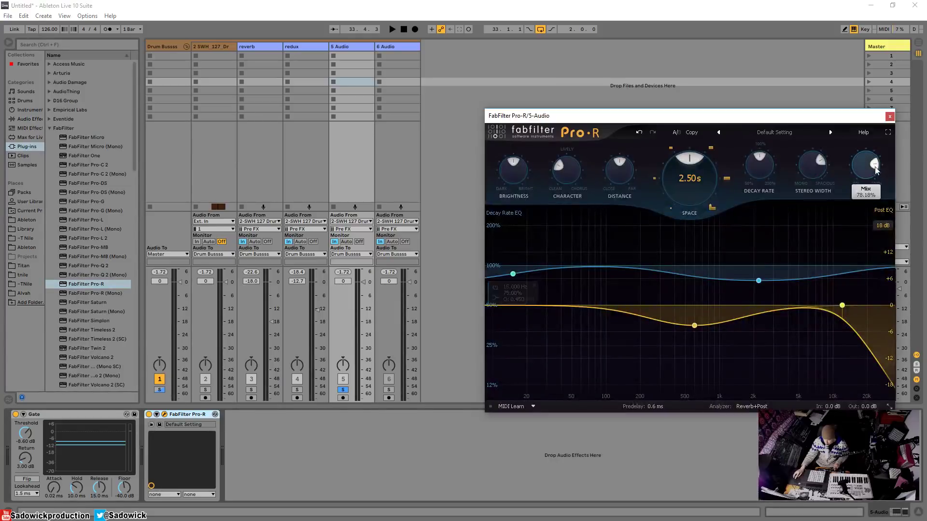
- Shorten Pro-R's Space decay to 0.81 s while listening, then close its window
left_click_drag(628, 116, 455, 42)
key("space")
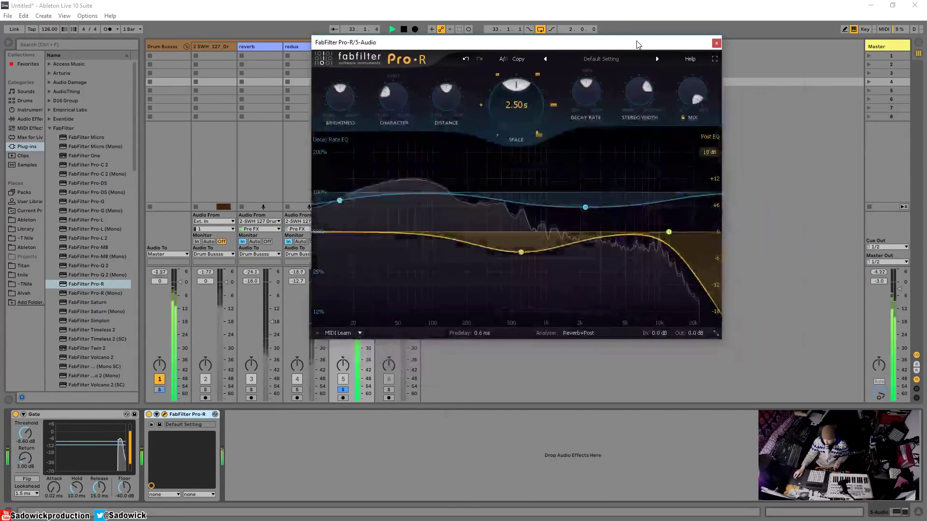
left_click_drag(531, 121, 513, 133)
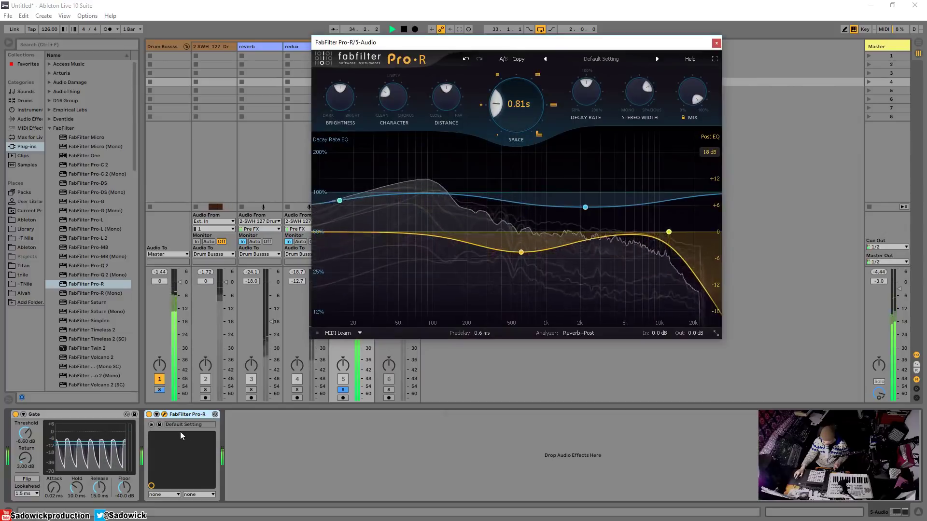
left_click(164, 414)
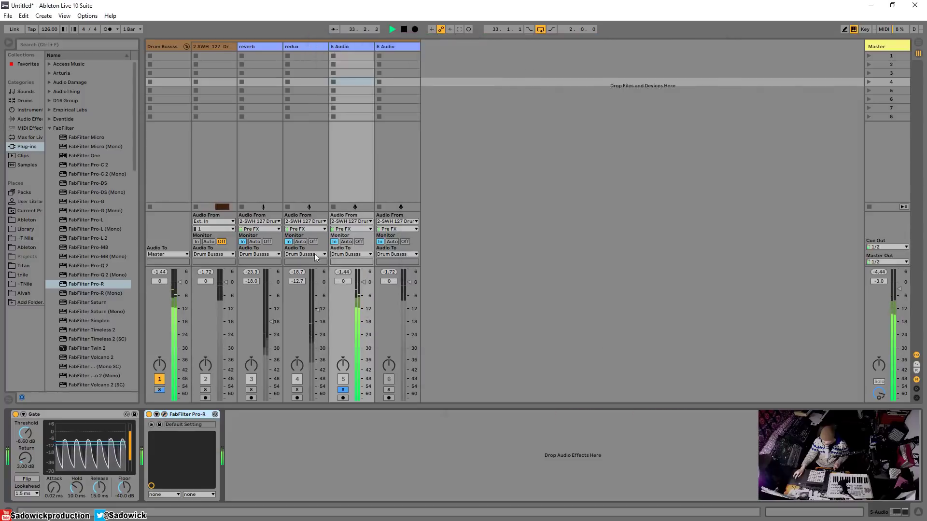
key("space")
left_click(30, 119)
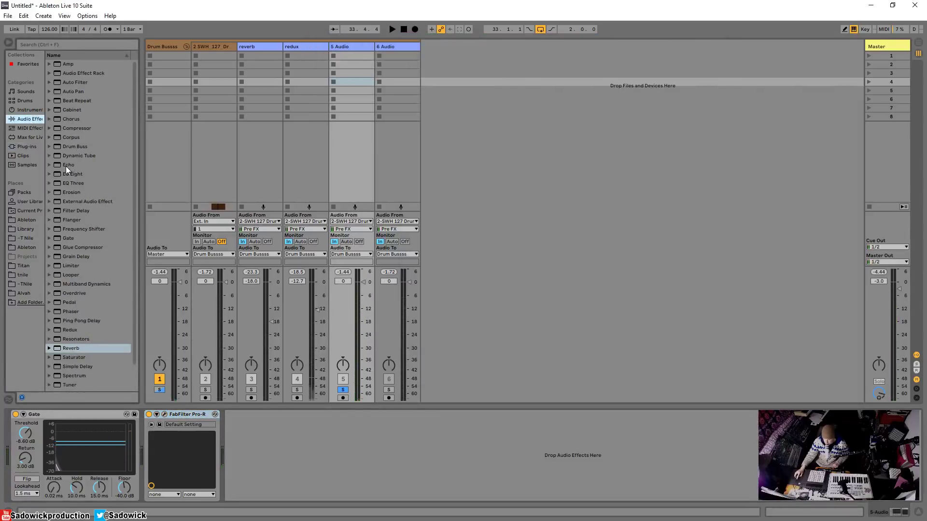
- Add EQ Eight after Pro-R with a low cut near 391 Hz and a slight dip at 774 Hz
left_click_drag(70, 173, 282, 458)
left_click(267, 489)
left_click(261, 439)
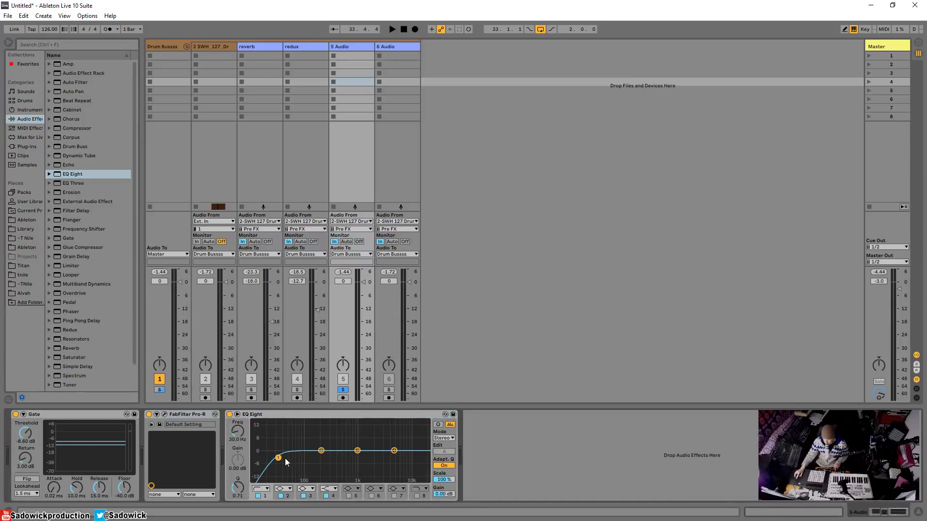
left_click_drag(284, 460, 329, 456)
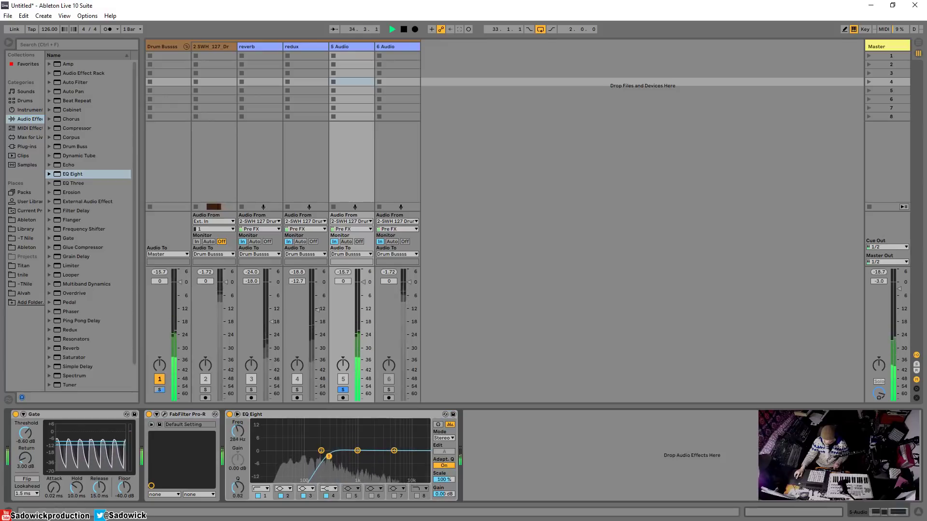
left_click_drag(357, 450, 356, 456)
- Audition 5 Audio in the full mix by unsoloing it, then solo it again
key("space")
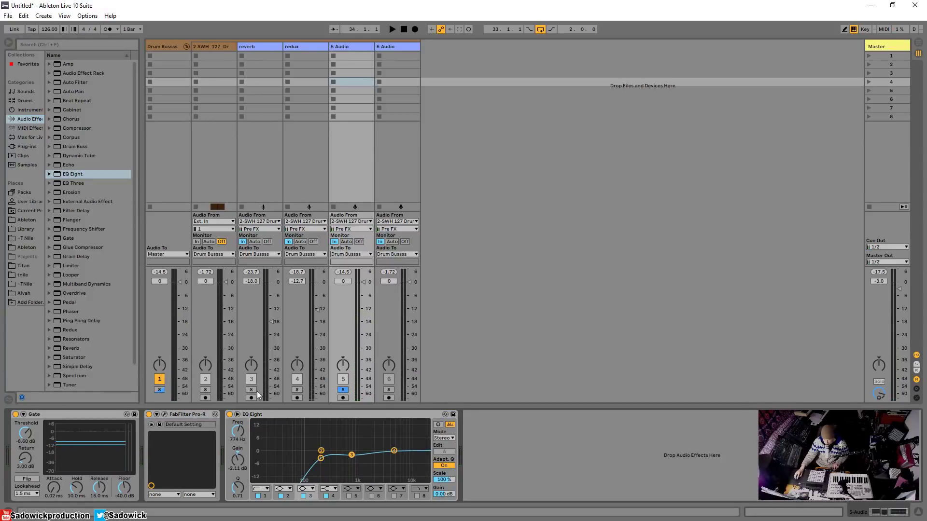
left_click(343, 389)
key("space")
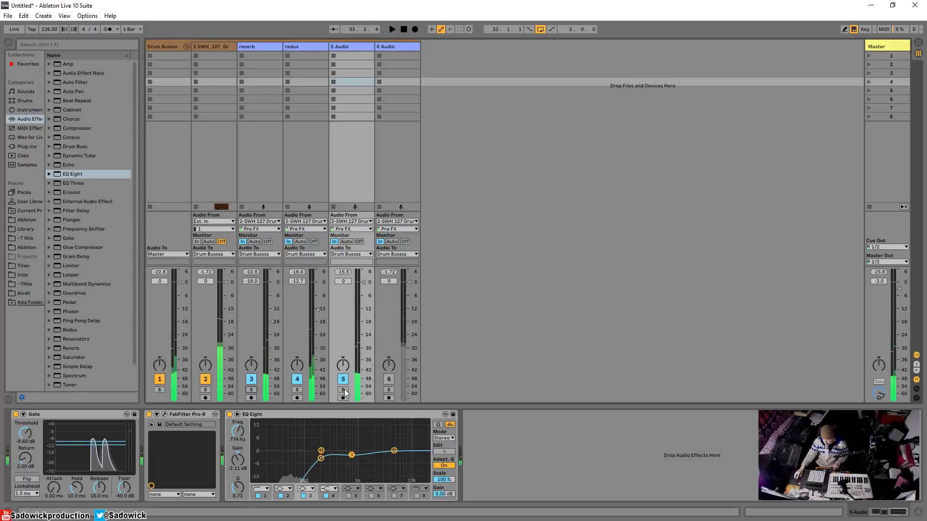
left_click(342, 390)
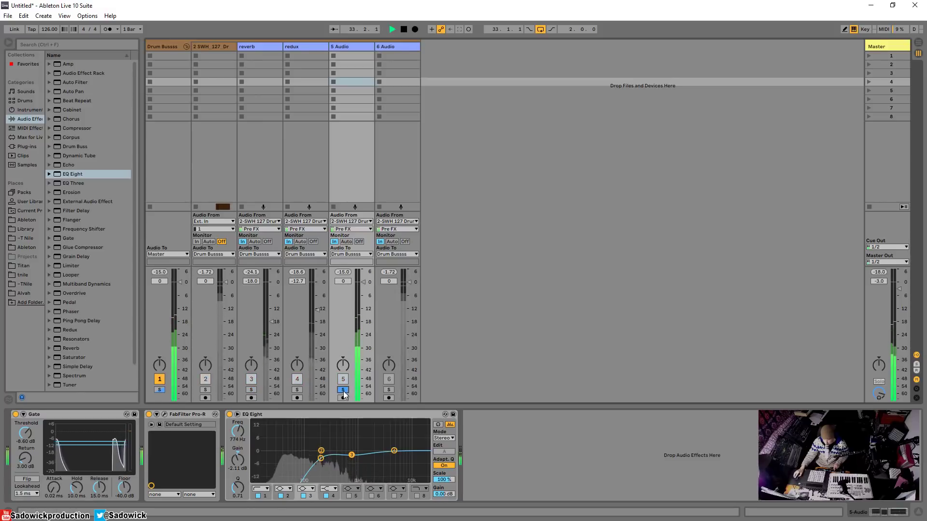
key("space")
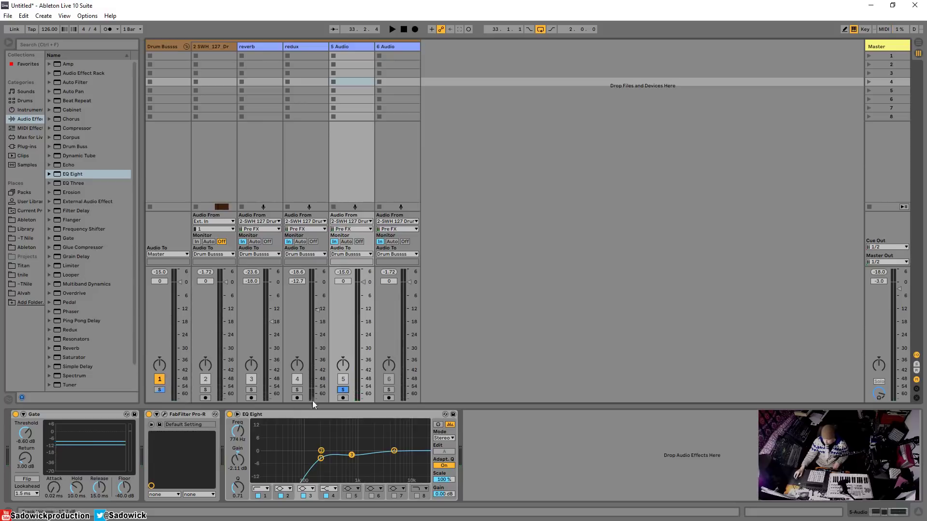
- Fold EQ Eight and add a Compressor with fastest attack and ratio about 1.34:1
double_click(269, 414)
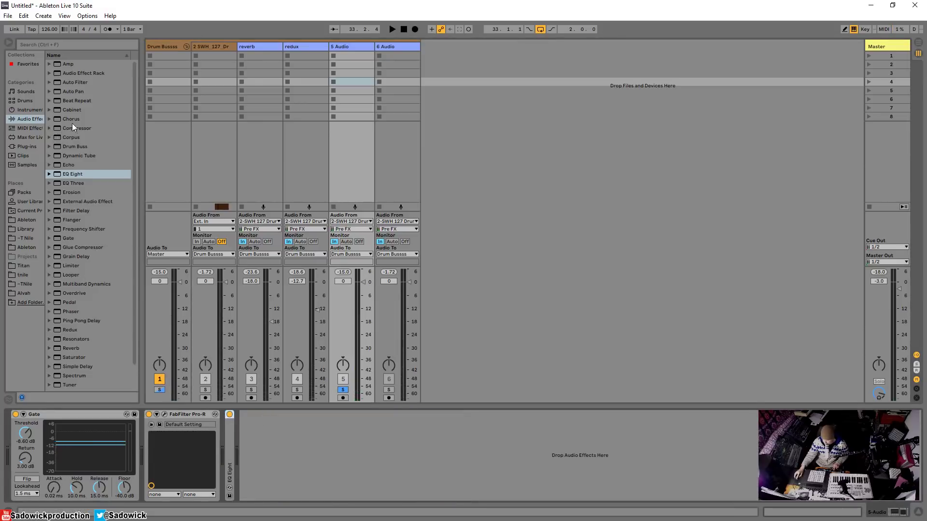
left_click_drag(71, 128, 286, 459)
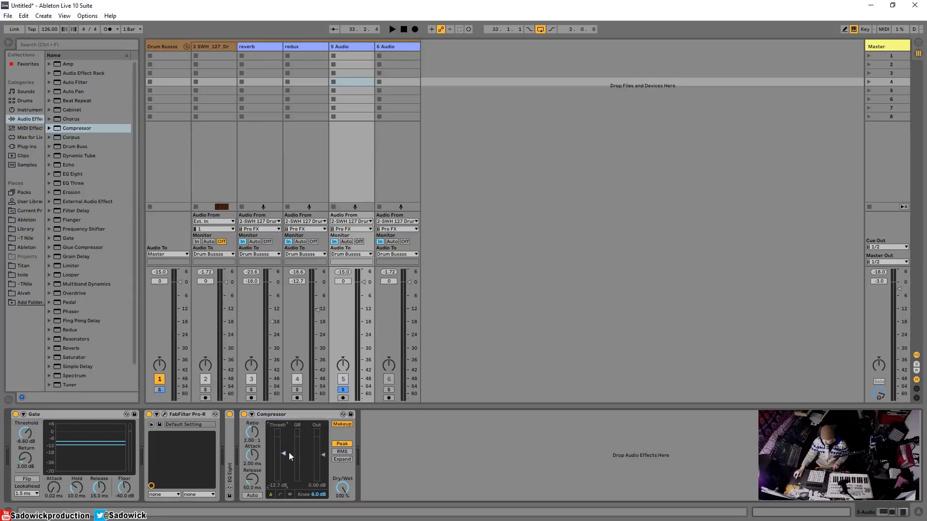
key("space")
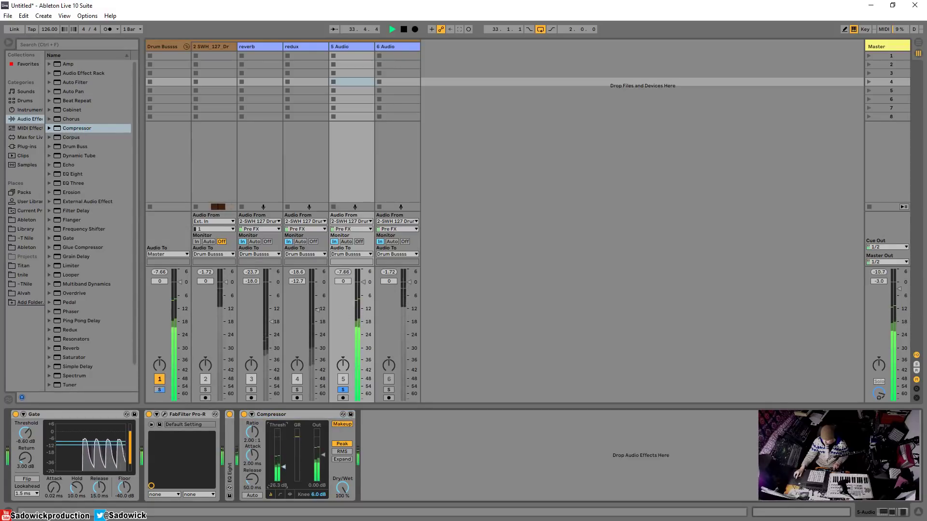
left_click_drag(252, 455, 251, 457)
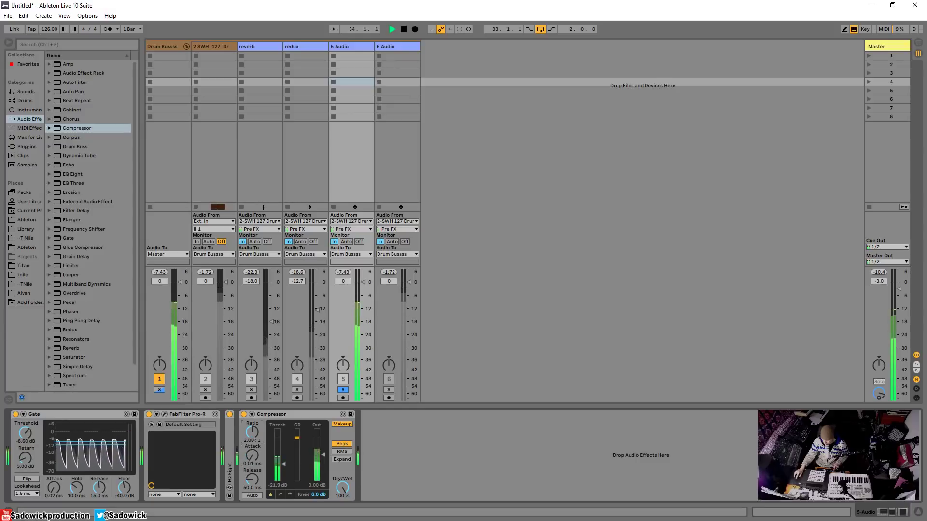
left_click_drag(252, 432, 252, 440)
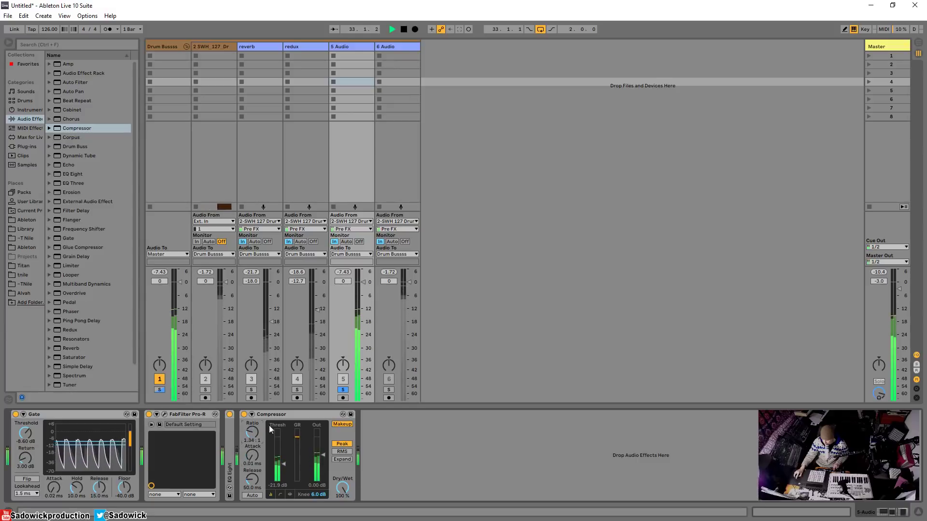
key("space")
- Fold the first Compressor, add a second default Compressor, and fold Pro-R
double_click(297, 415)
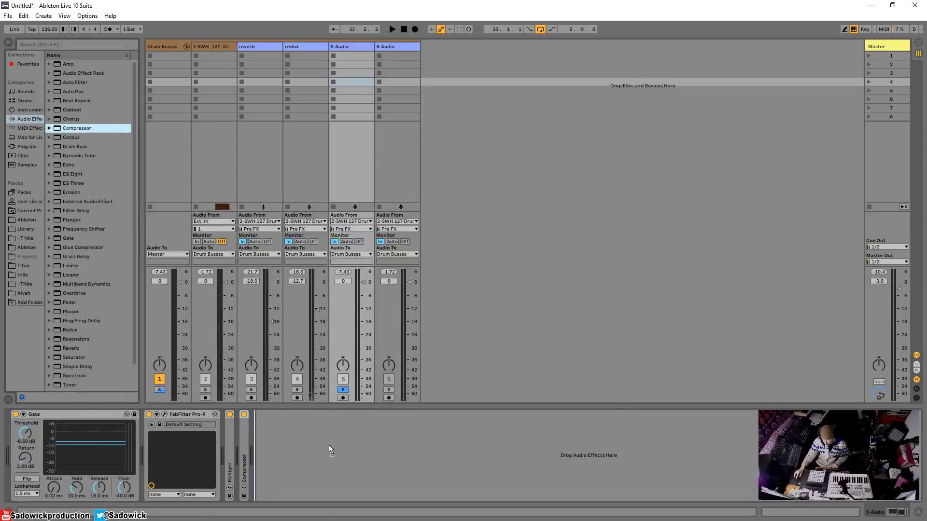
key("Return")
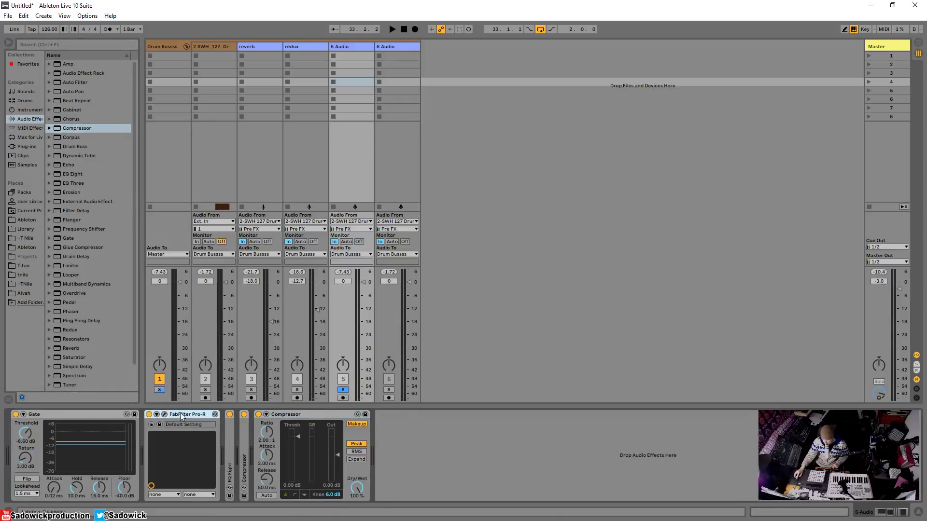
double_click(180, 414)
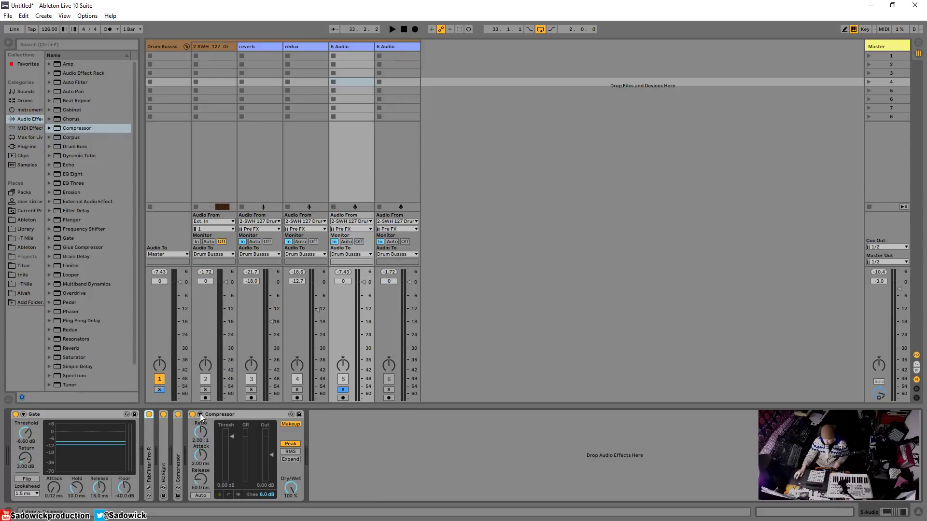
left_click(200, 414)
- Sidechain the second Compressor from 2-SWH 127 Drum Loop 012 and show its activity display
left_click(213, 426)
left_click(209, 438)
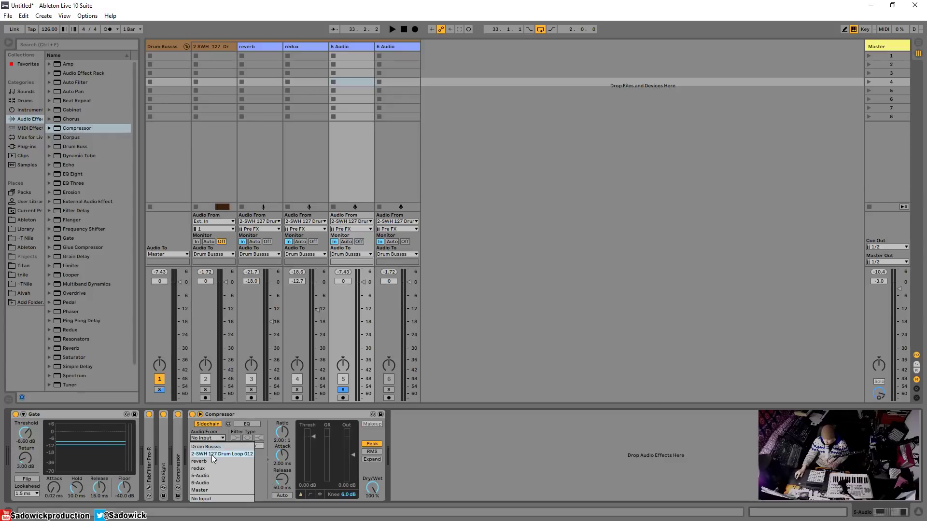
left_click(211, 455)
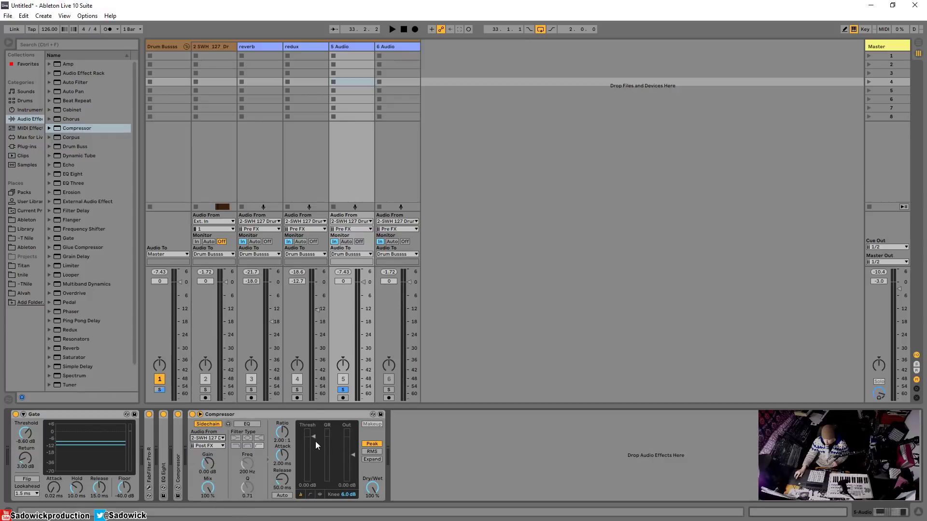
left_click(319, 495)
- Set ratio 5.73:1, threshold -13.8 dB, release 137 ms and attack 0.01 ms
key("space")
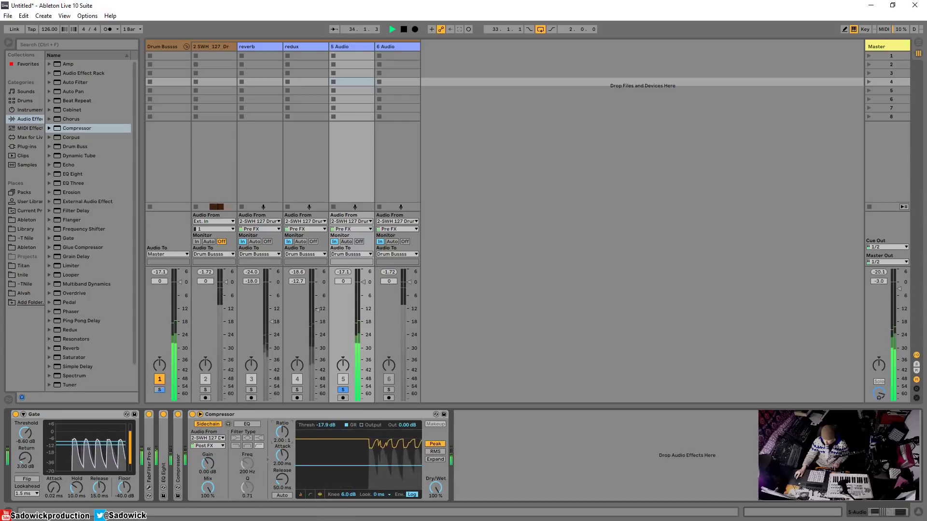
left_click_drag(283, 431, 282, 410)
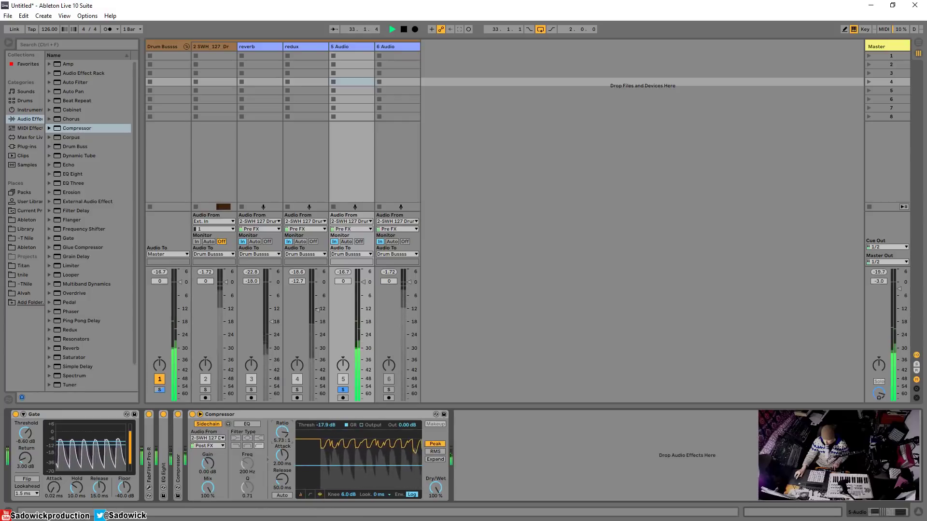
left_click_drag(329, 467, 330, 459)
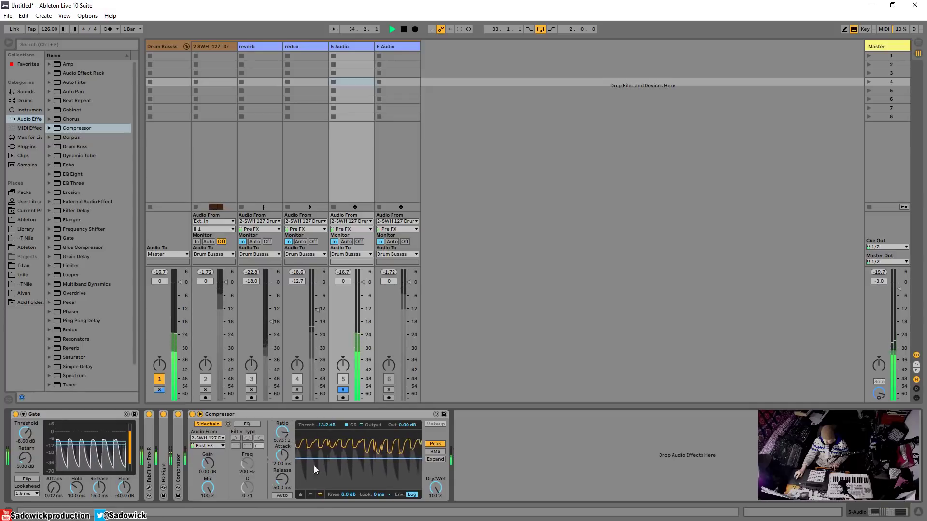
mouse_move(282, 480)
left_mouse_down()
mouse_move(282, 461)
mouse_move(288, 471)
left_mouse_up()
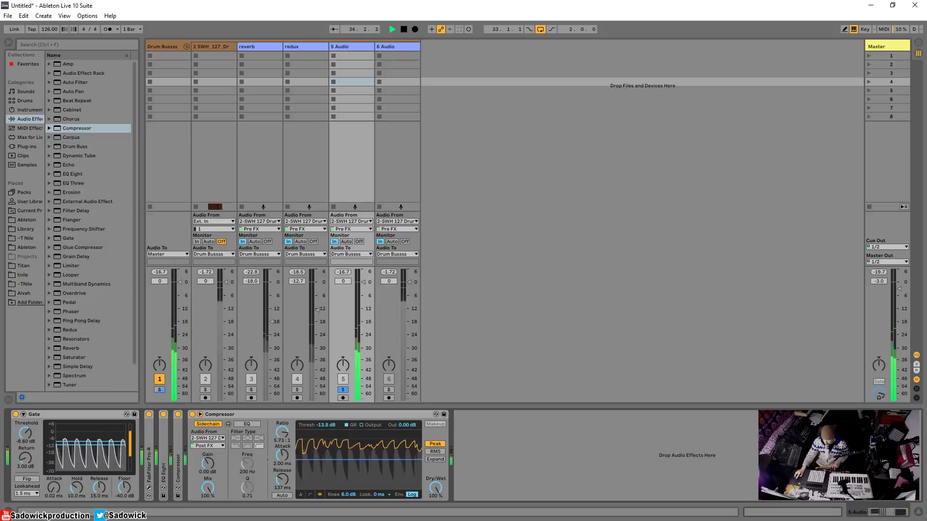
left_click_drag(282, 454, 283, 478)
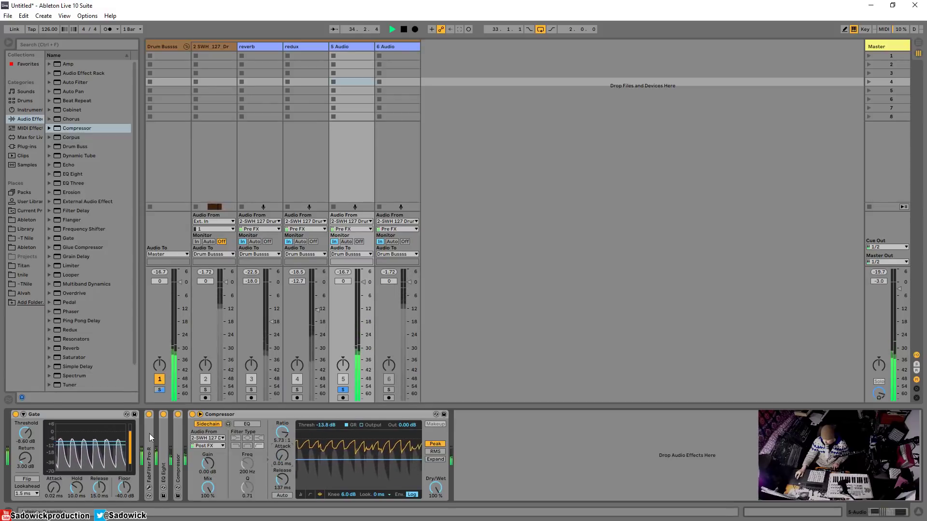
key("space")
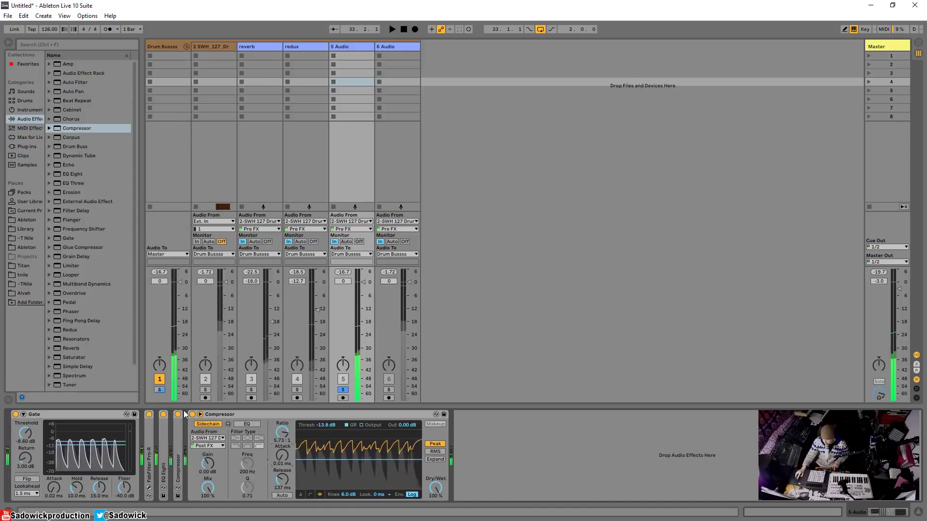
- Unsolo 5 Audio and lower its volume to about -2.4 dB while listening
key("space")
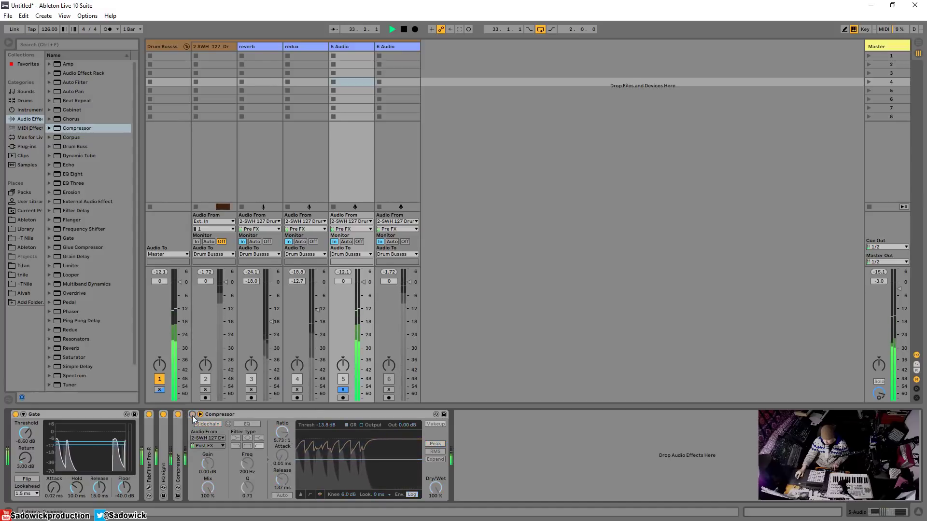
left_click(342, 390)
key("space")
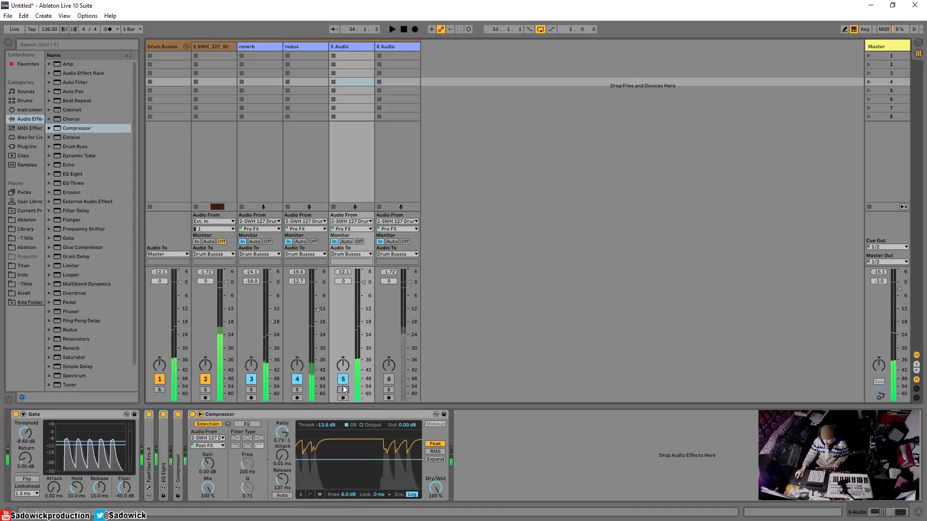
left_click_drag(363, 282, 363, 289)
key("space")
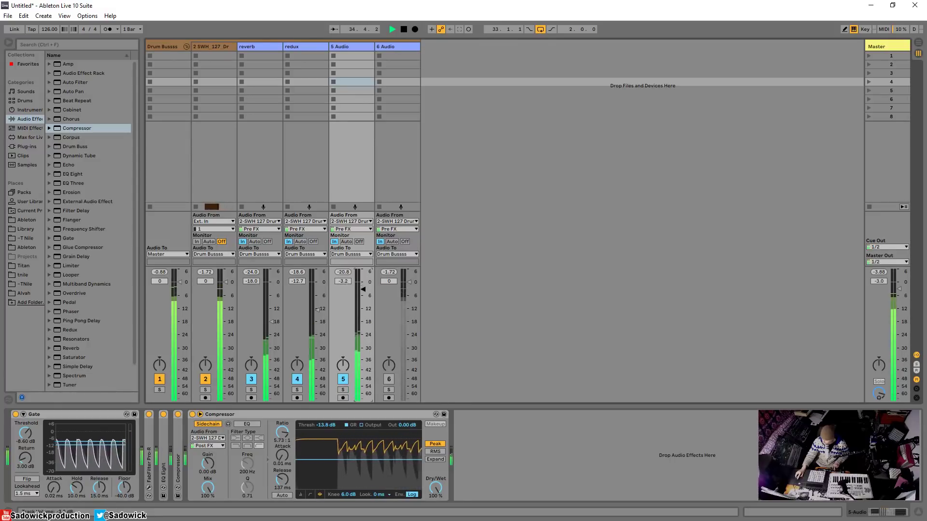
key("space")
- Rename track 5 to 'small reverb'
right_click(356, 46)
left_click(380, 91)
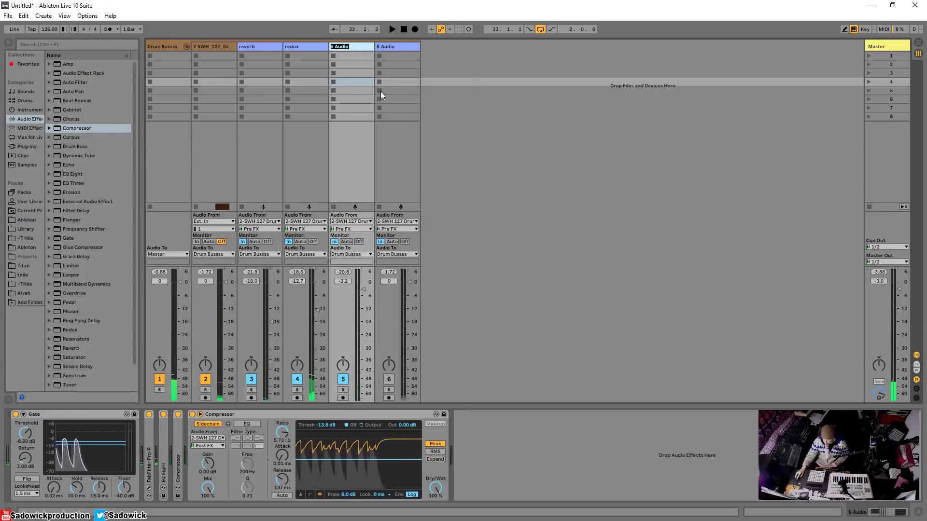
type("small reverb")
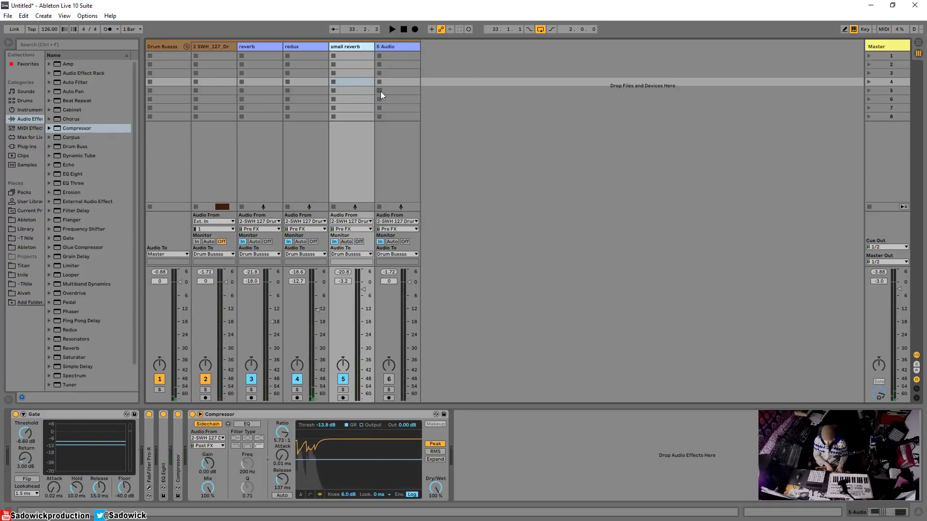
key("Return")
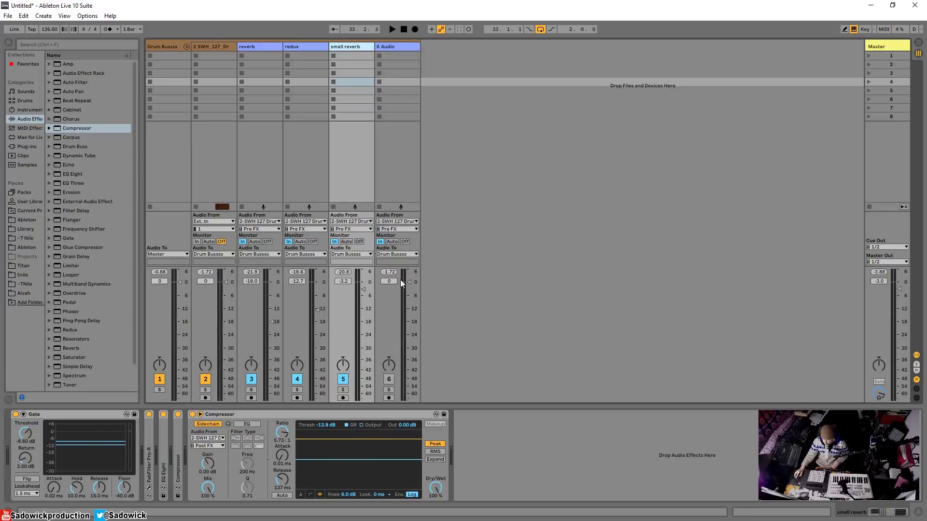
- Delete the unused 6 Audio track
left_click(395, 46)
right_click(395, 46)
left_click(407, 54)
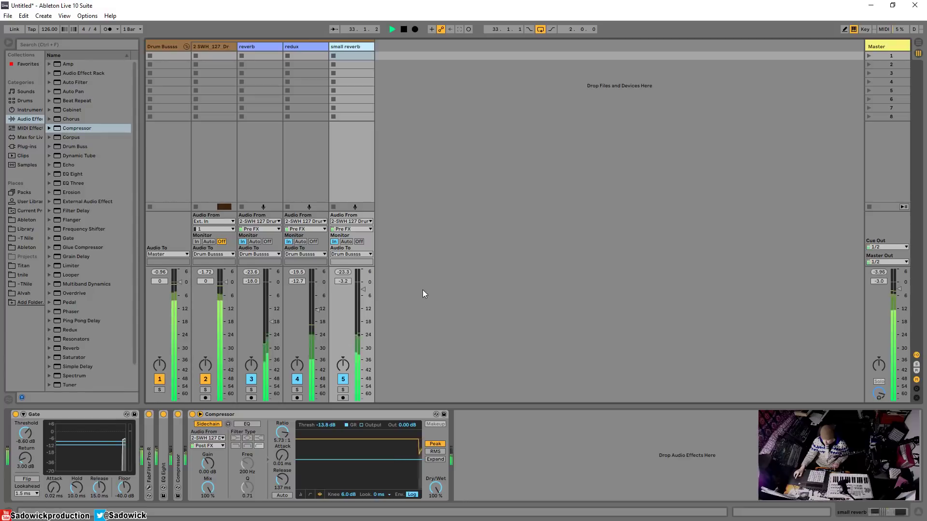
- Compare the mix with the three effect tracks switched off and back on
left_click(261, 47)
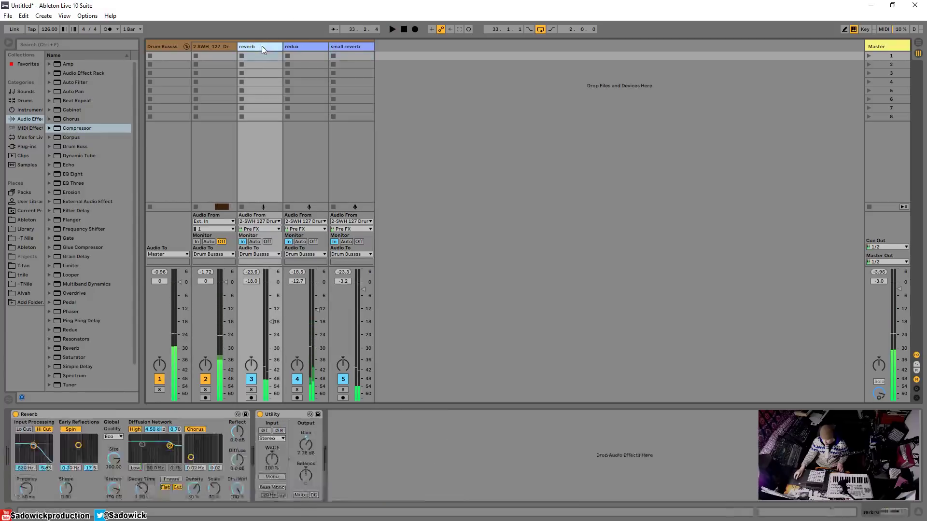
left_click(348, 47)
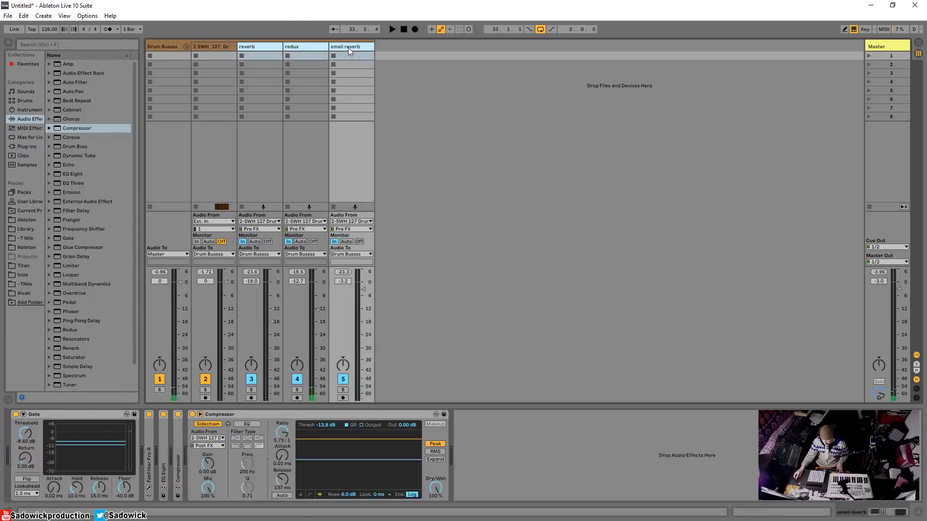
key("space")
left_click(257, 381)
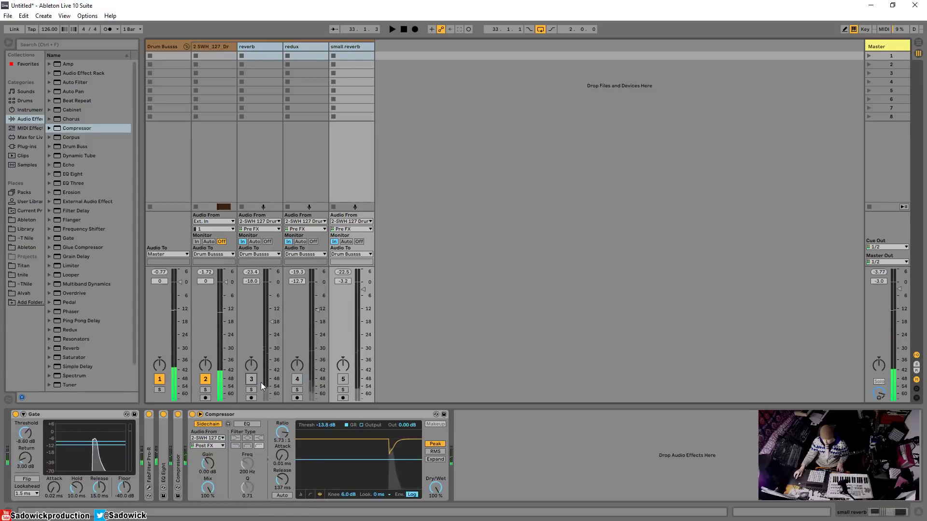
left_click(252, 380)
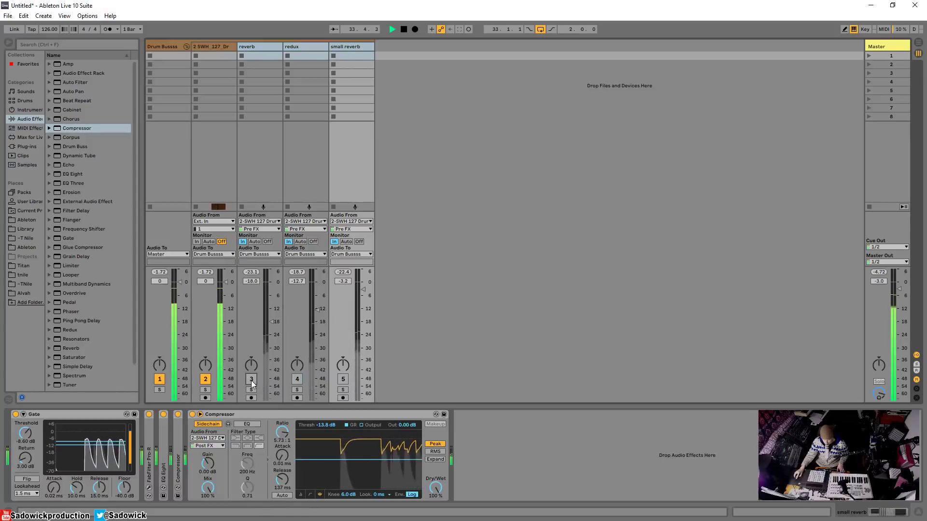
key("space")
- Move small reverb ahead of redux, pan it slightly off centre, and raise reverb to -16.4 dB
left_click(345, 369)
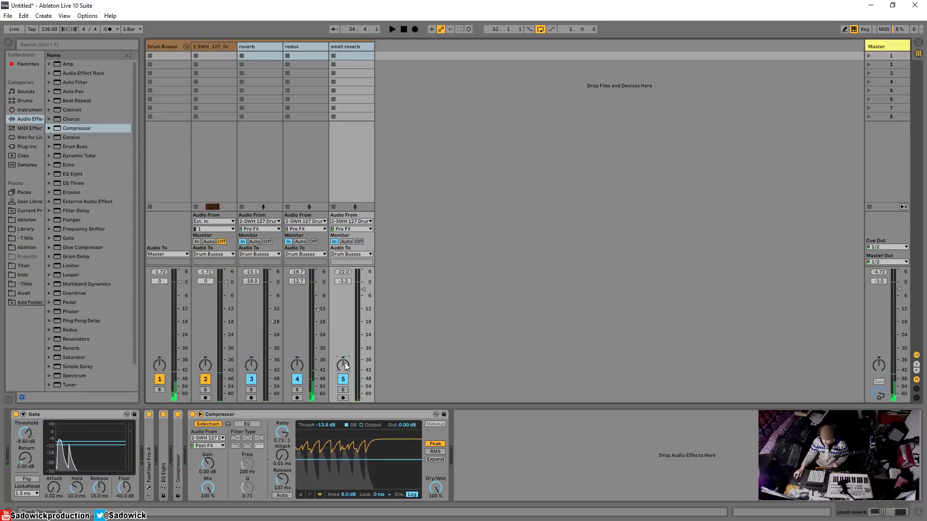
left_click_drag(353, 46, 303, 48)
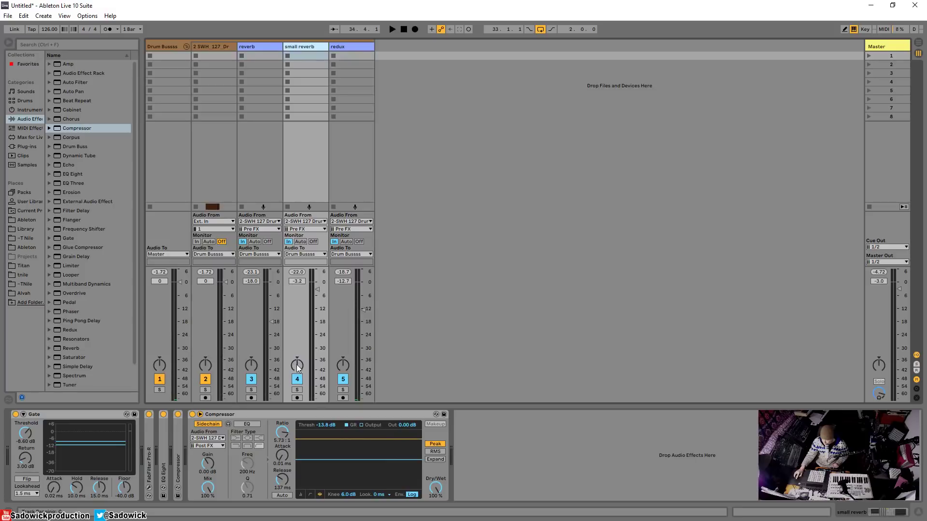
left_click_drag(298, 369, 298, 375)
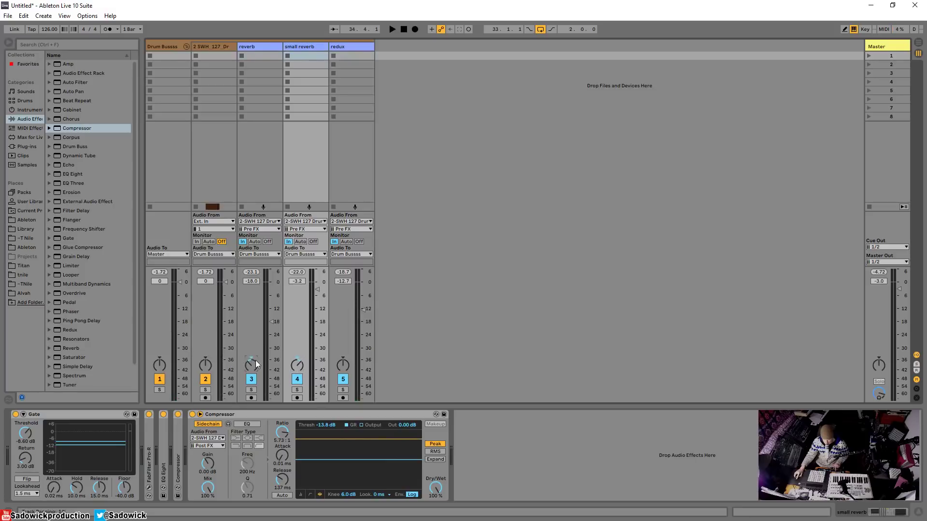
key("space")
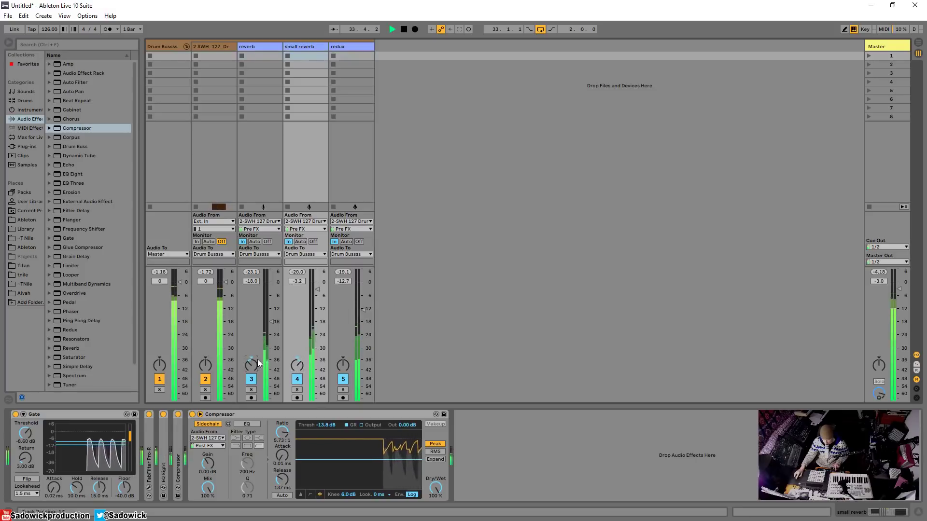
key("space")
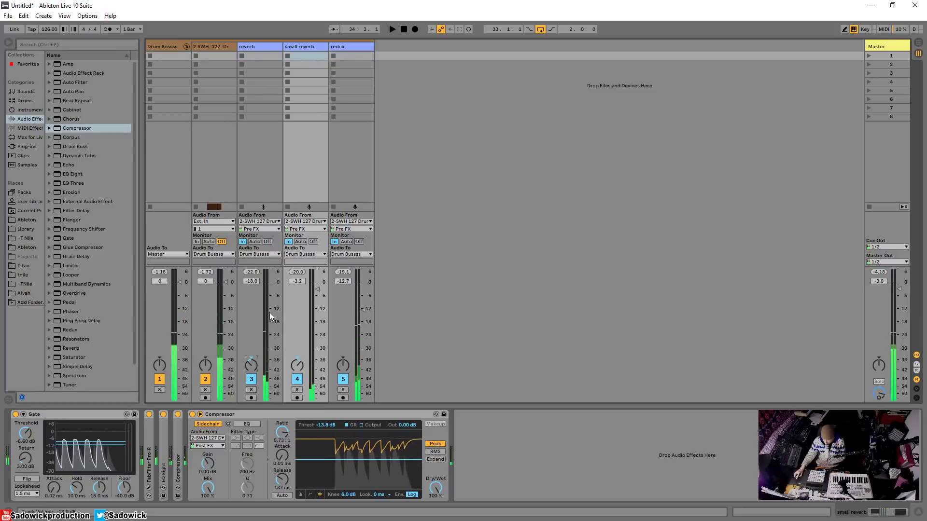
left_click_drag(270, 317, 280, 296)
key("space")
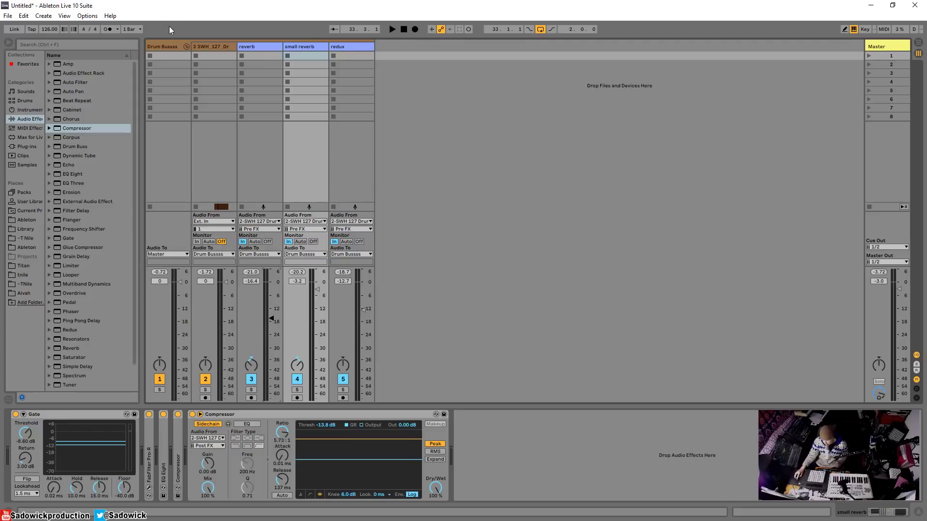
- Fold the Drum Bussss group track
left_click(163, 47)
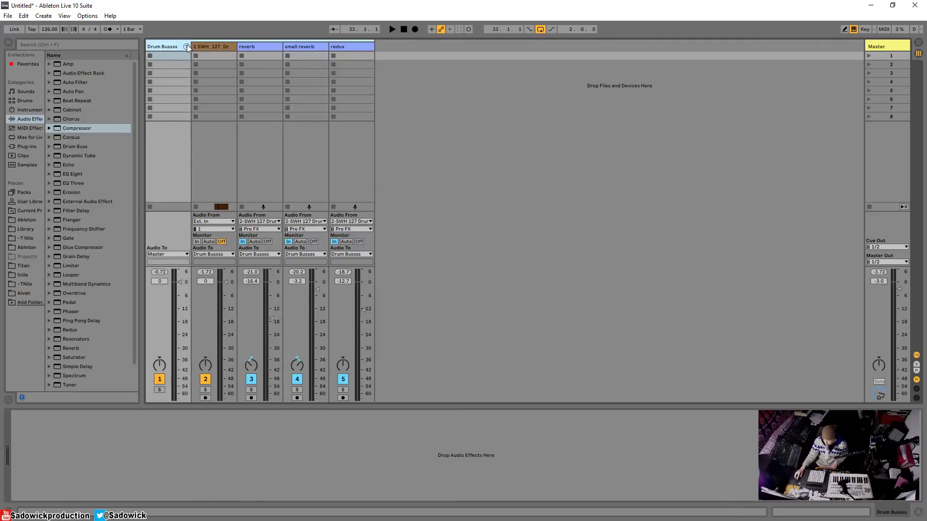
left_click(186, 47)
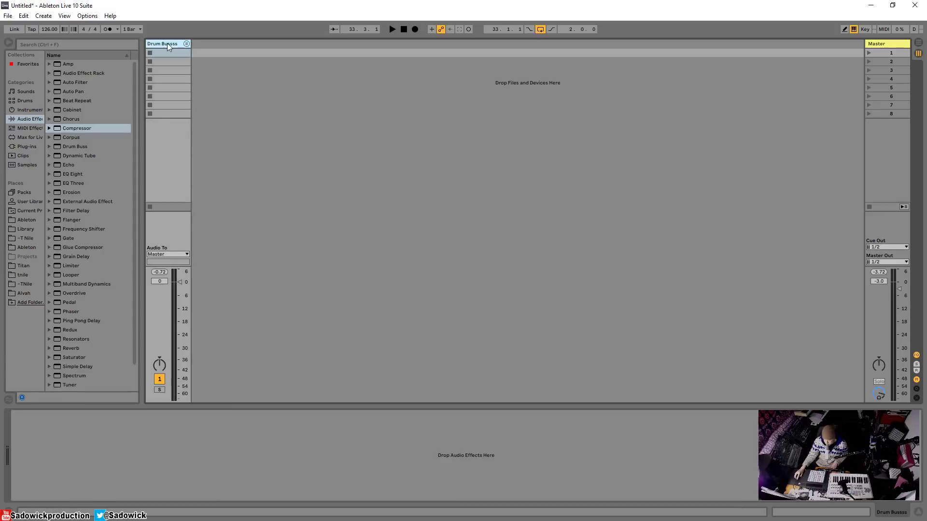
left_click(187, 43)
left_click(187, 45)
- Insert a new audio track taking input from Drum Bussss Pre FX
right_click(208, 95)
left_click(220, 104)
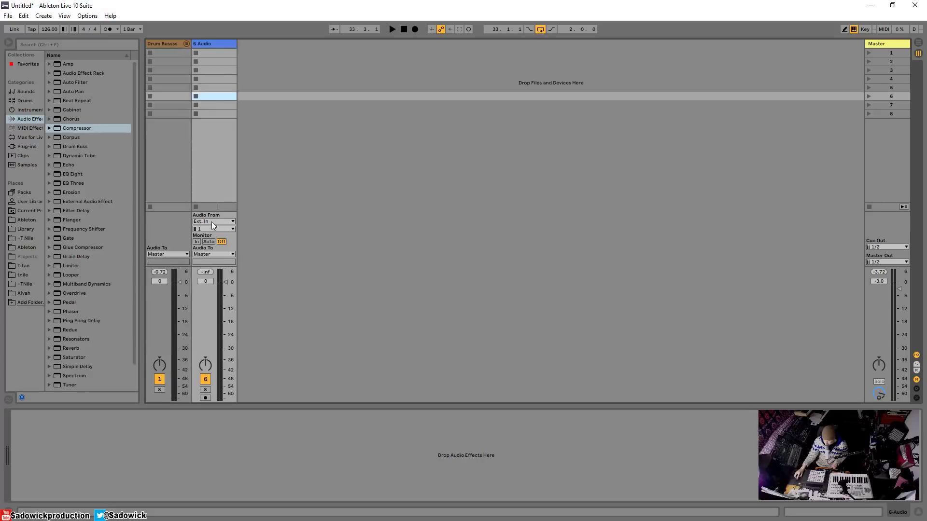
left_click(212, 221)
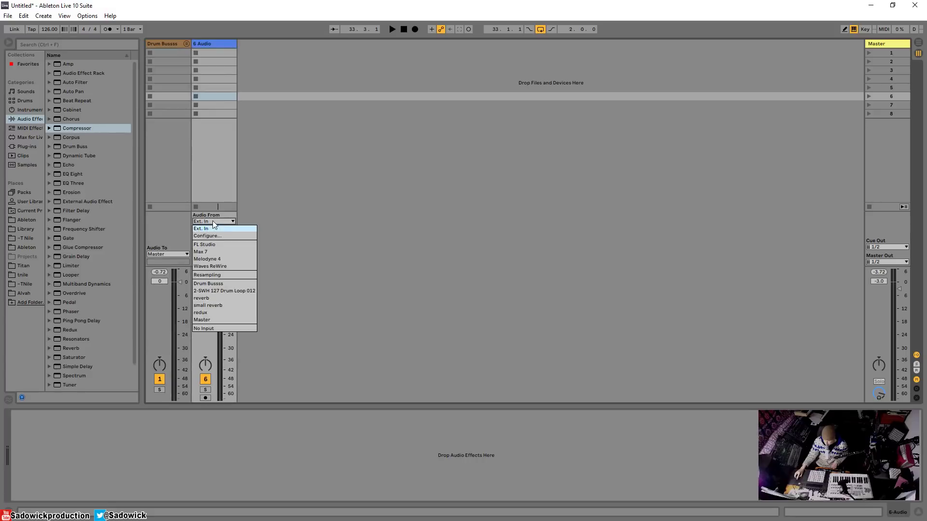
left_click(217, 284)
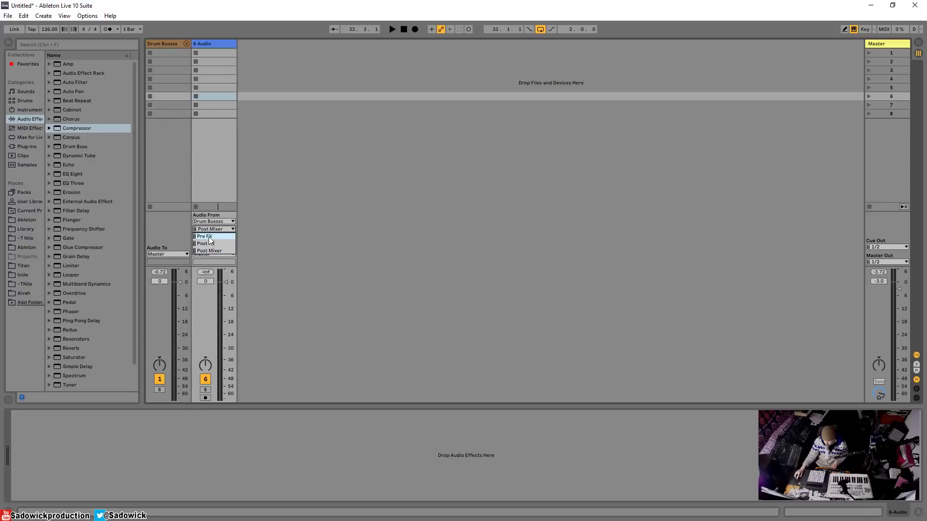
left_click(210, 236)
- Set track 6 monitoring to In, check it soloed, and keep Pre FX as tap point
key("space")
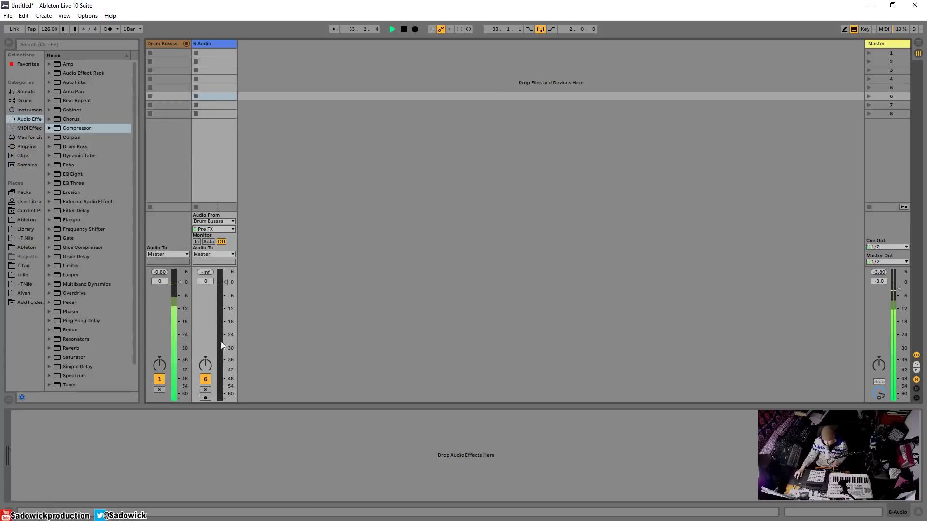
left_click(196, 242)
left_click(205, 379)
left_click(206, 390)
left_click(206, 390)
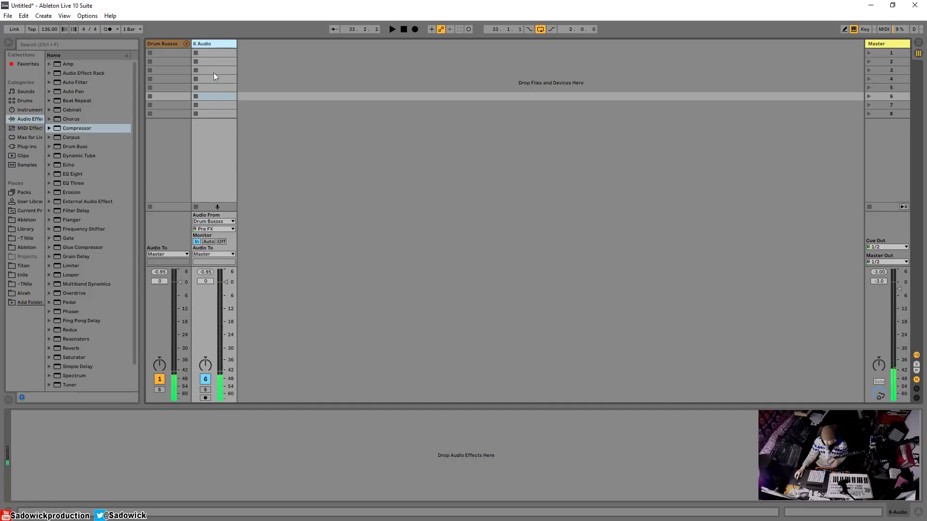
left_click(220, 229)
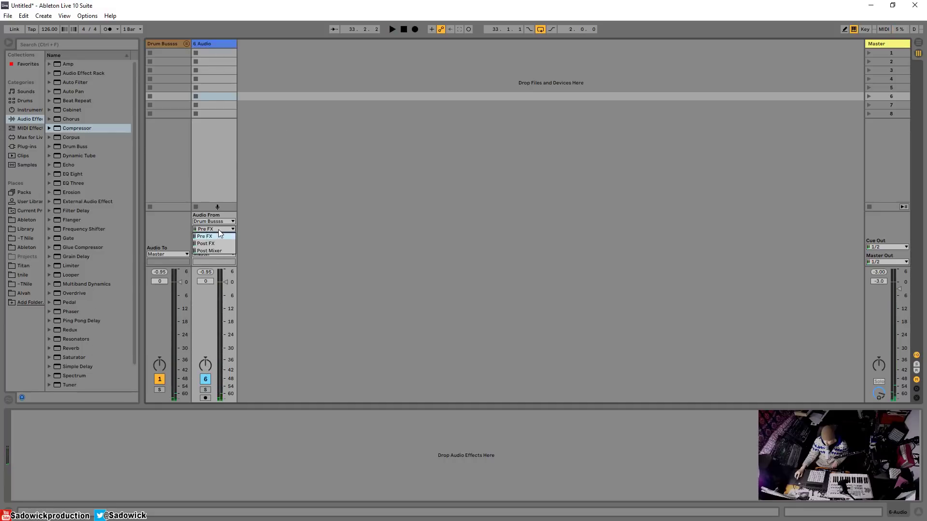
left_click(331, 230)
- Add a Compressor to track 6 with 0.01 ms attack and lower the track to -15.6 dB
left_click_drag(72, 127, 54, 465)
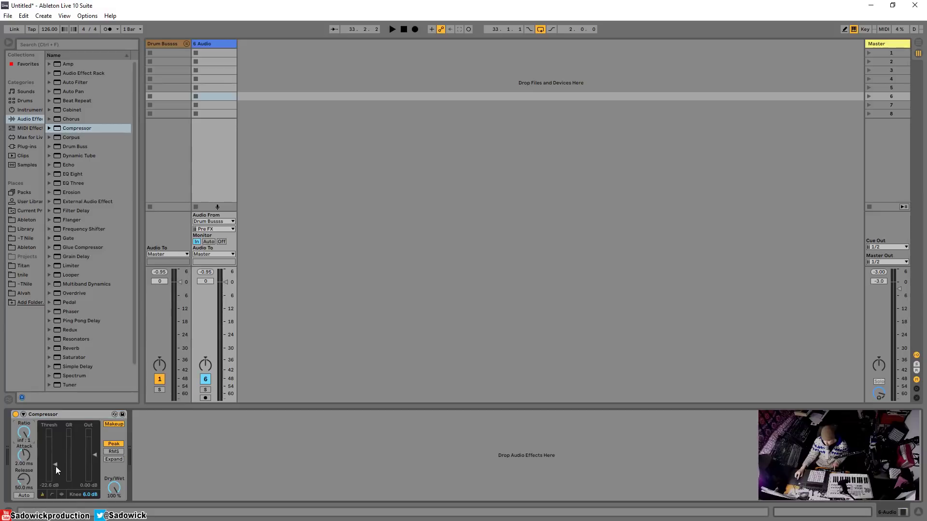
left_click_drag(228, 283, 225, 303)
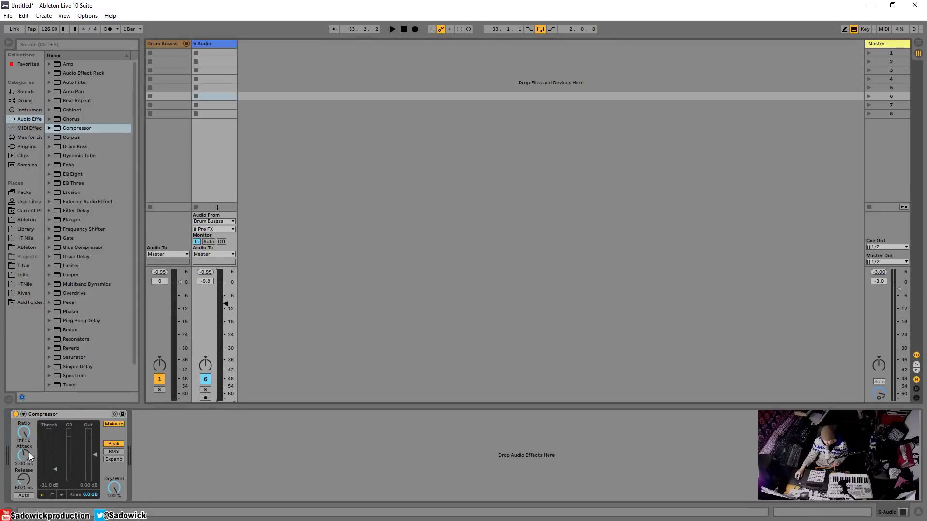
left_click_drag(32, 456, 31, 478)
key("space")
mouse_move(224, 302)
left_mouse_down()
mouse_move(226, 333)
mouse_move(226, 305)
mouse_move(225, 319)
left_mouse_up()
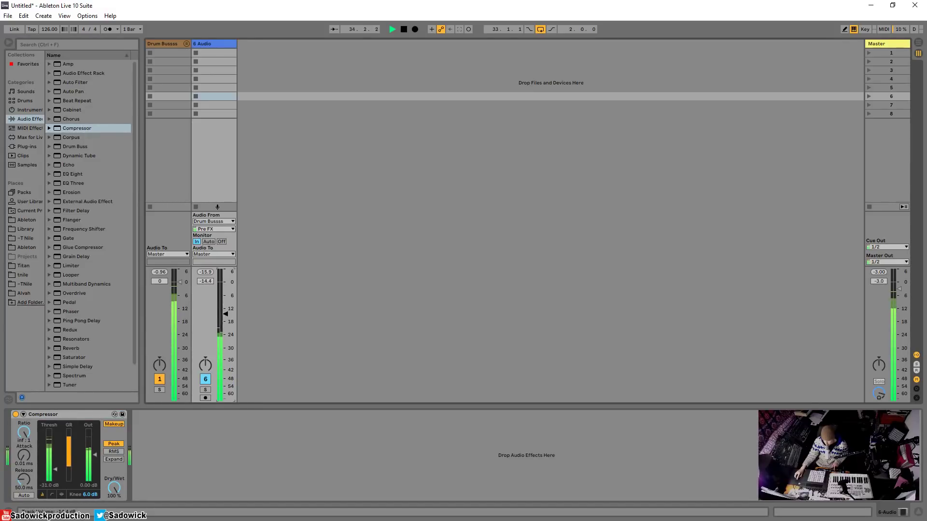
- Compare the mix with track 6 switched off and on twice
left_click(206, 380)
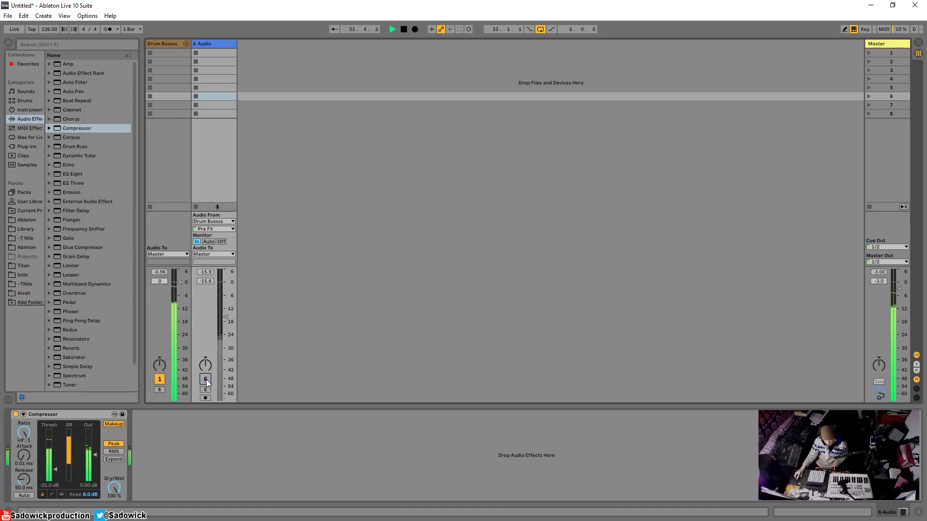
left_click(206, 379)
left_click(209, 381)
left_click(210, 381)
left_click(210, 384)
key("space")
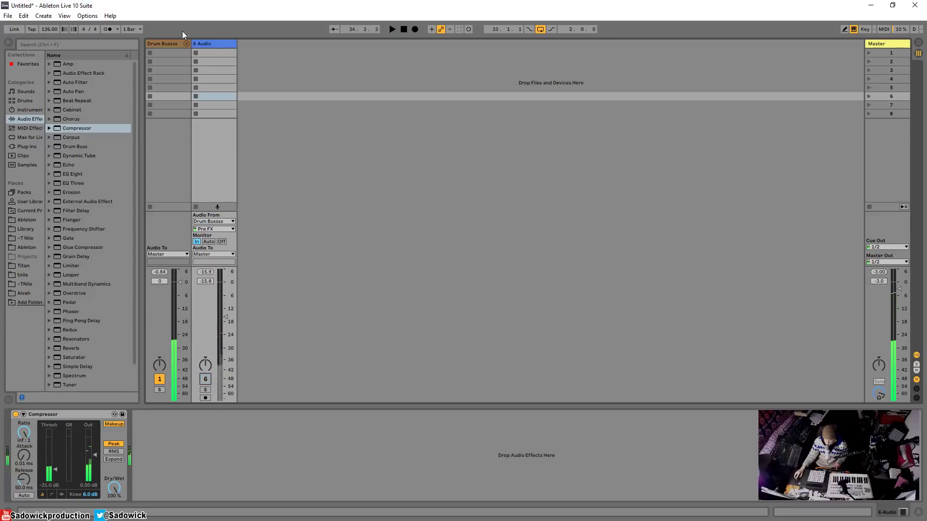
left_click(172, 42)
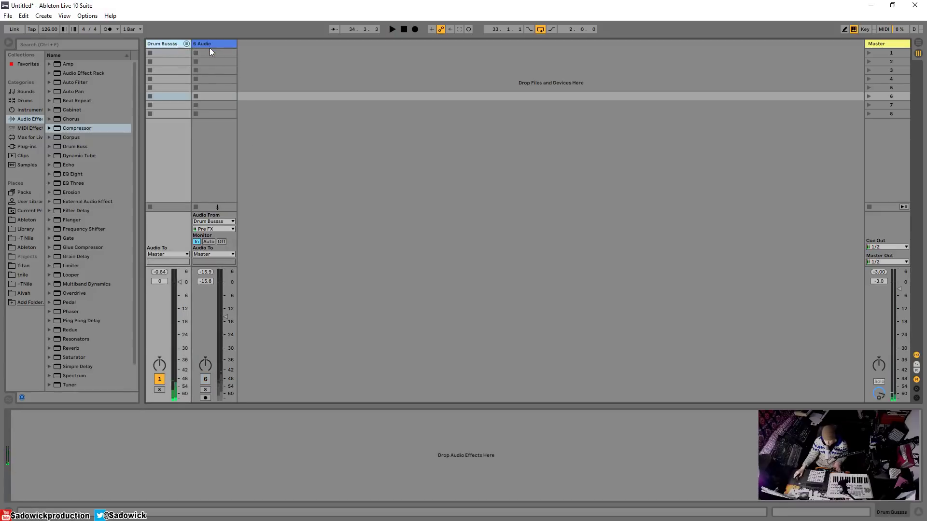